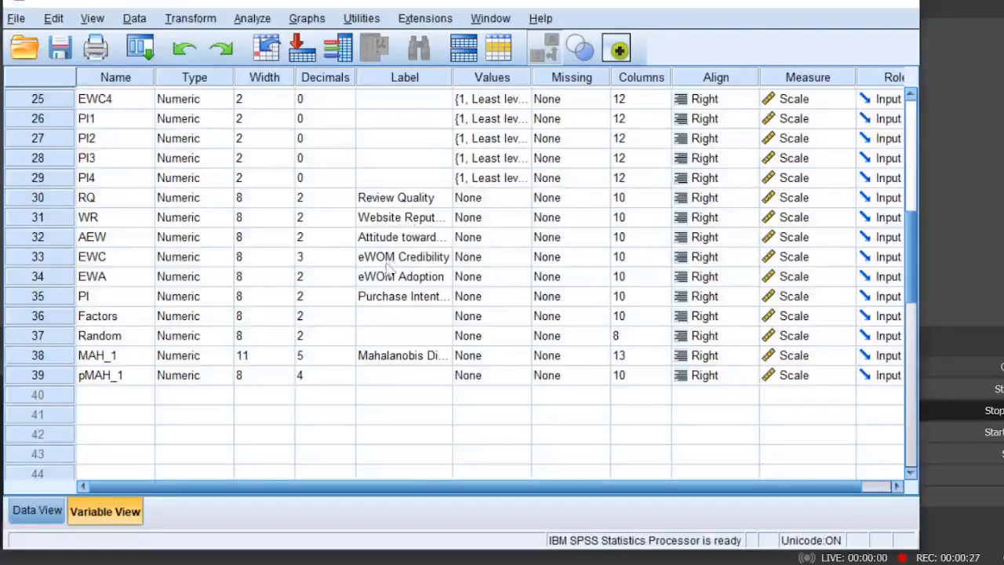
- Set up a fresh independent-samples t-test, clearing the previous settings and adding eWOM Credibility as the test variable
left_click(386, 264)
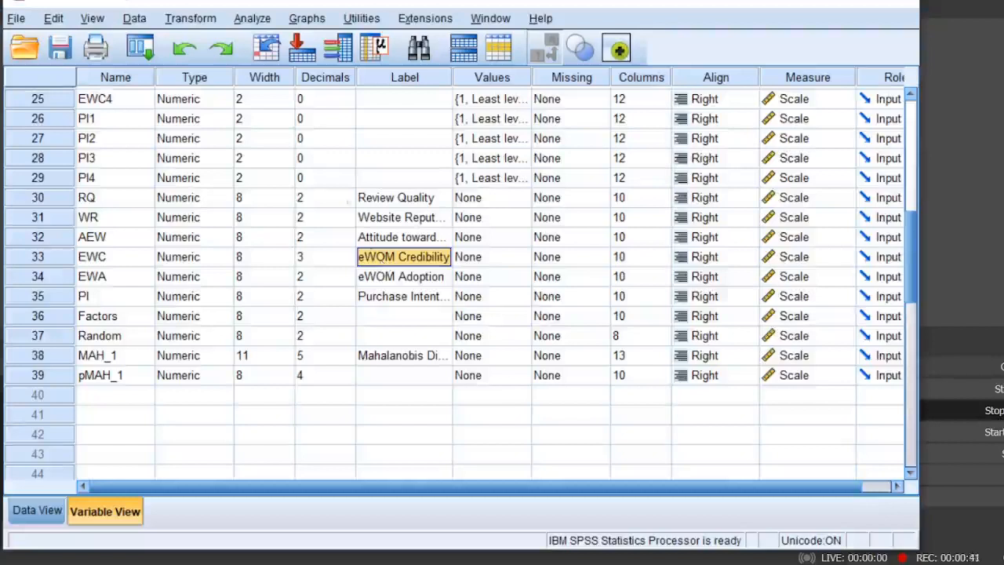
left_click(253, 19)
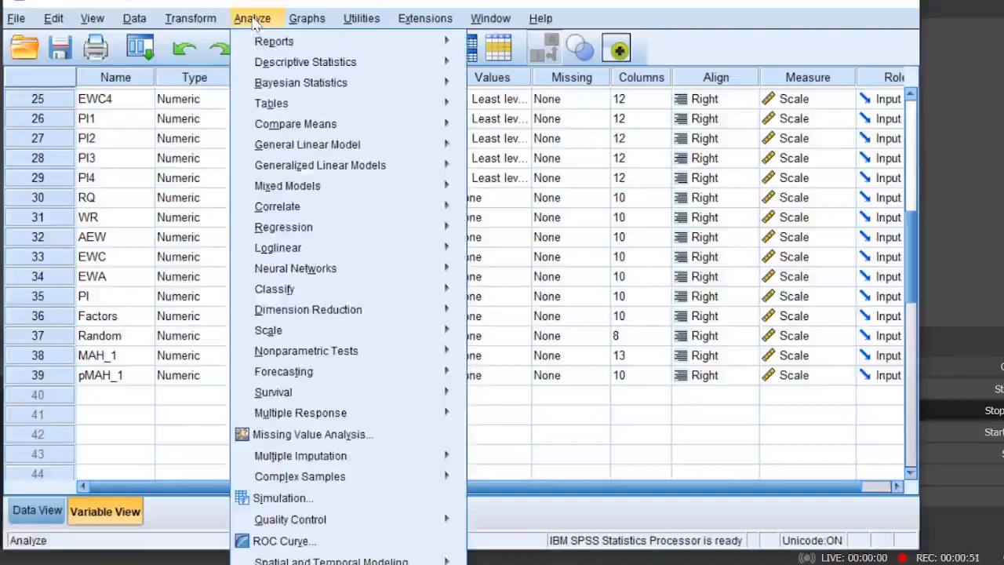
mouse_move(292, 125)
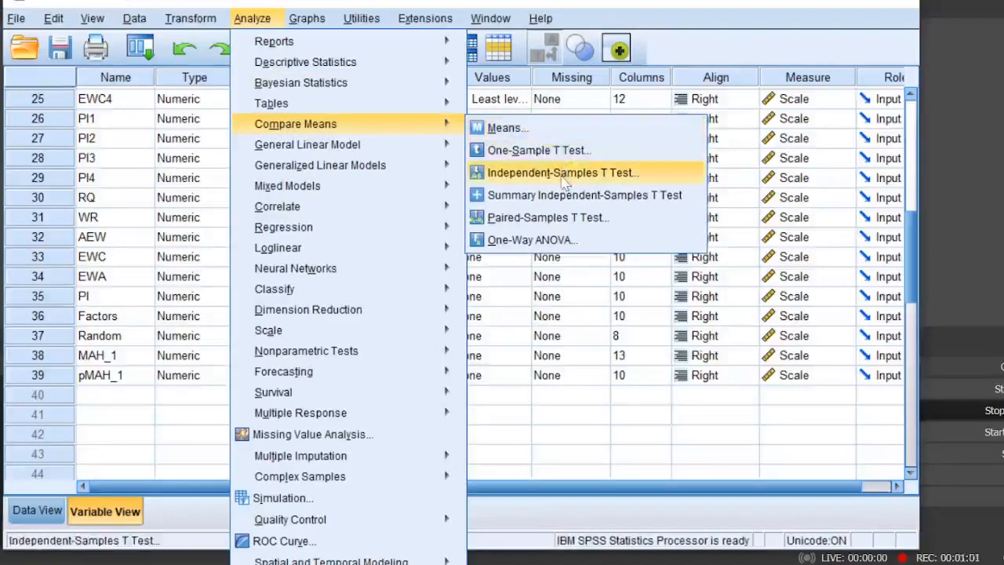
left_click(566, 174)
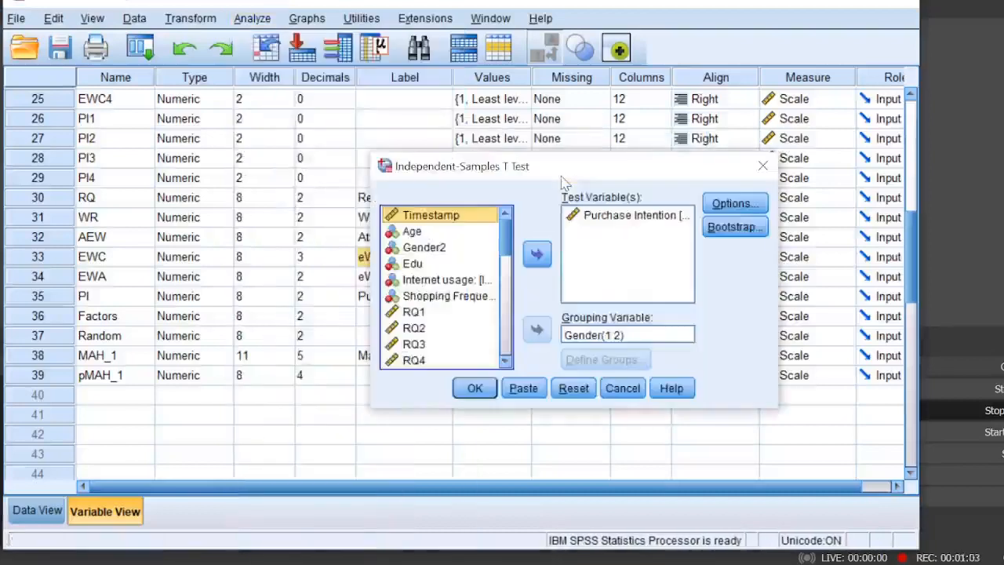
left_click(574, 388)
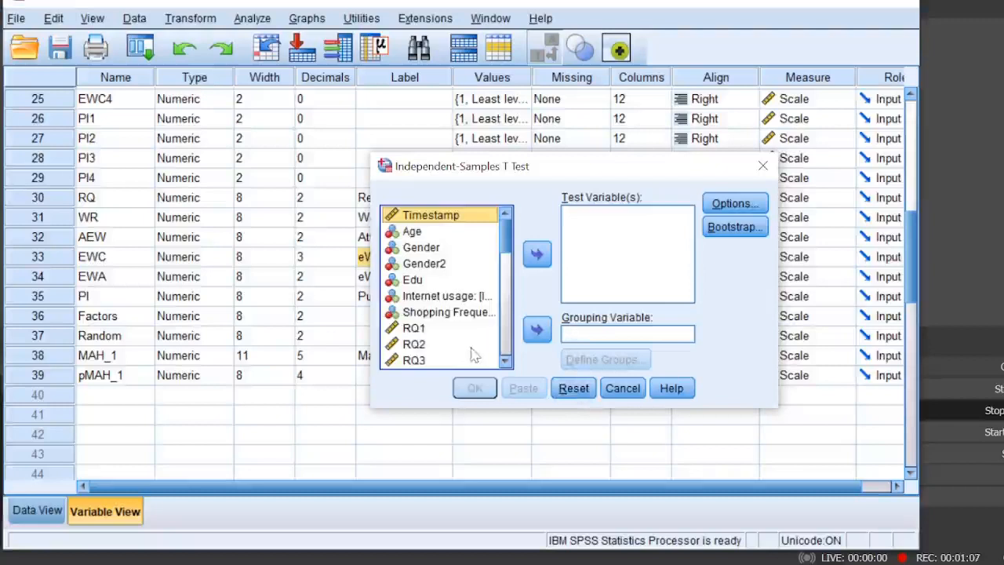
left_click_drag(507, 246, 509, 333)
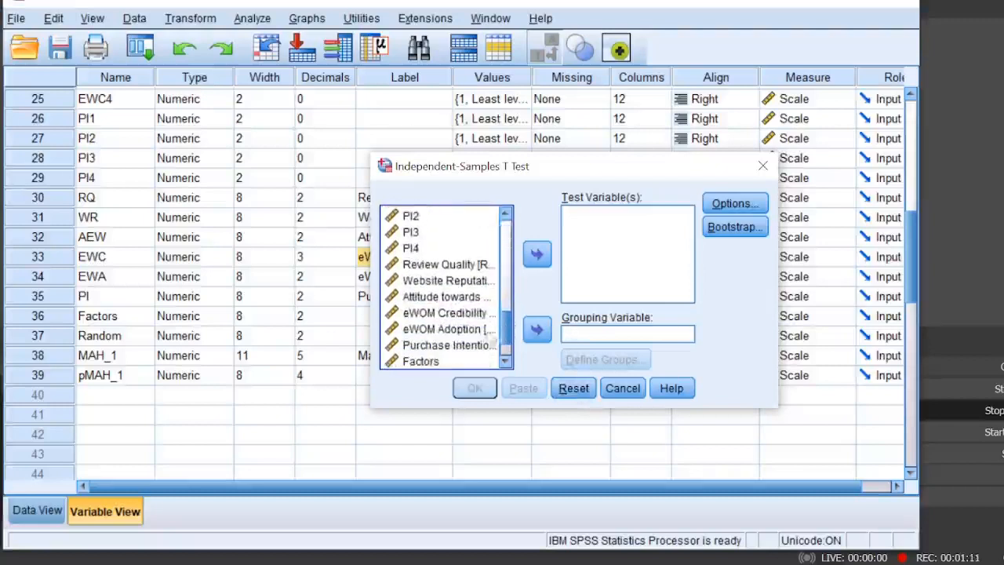
left_click(462, 315)
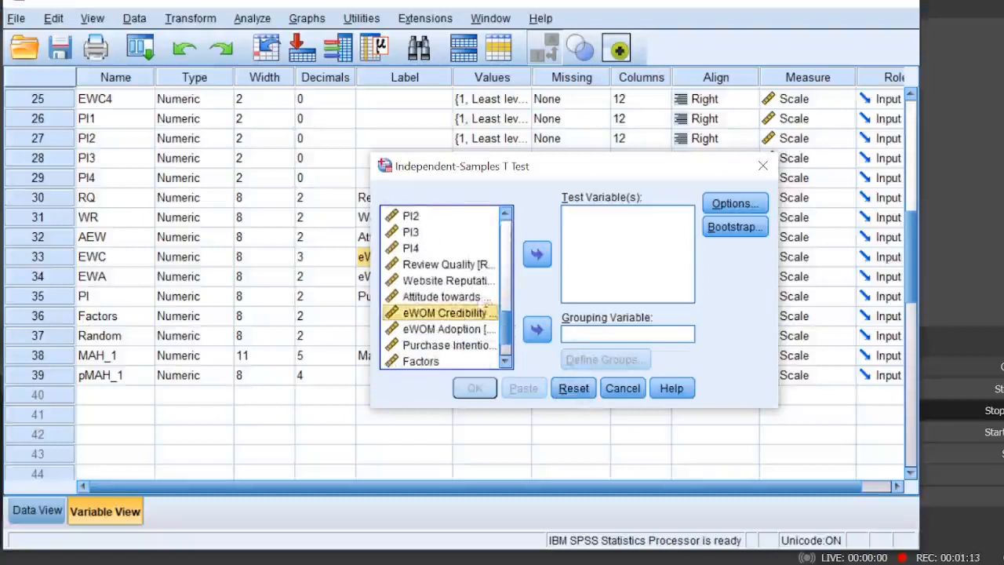
left_click(537, 253)
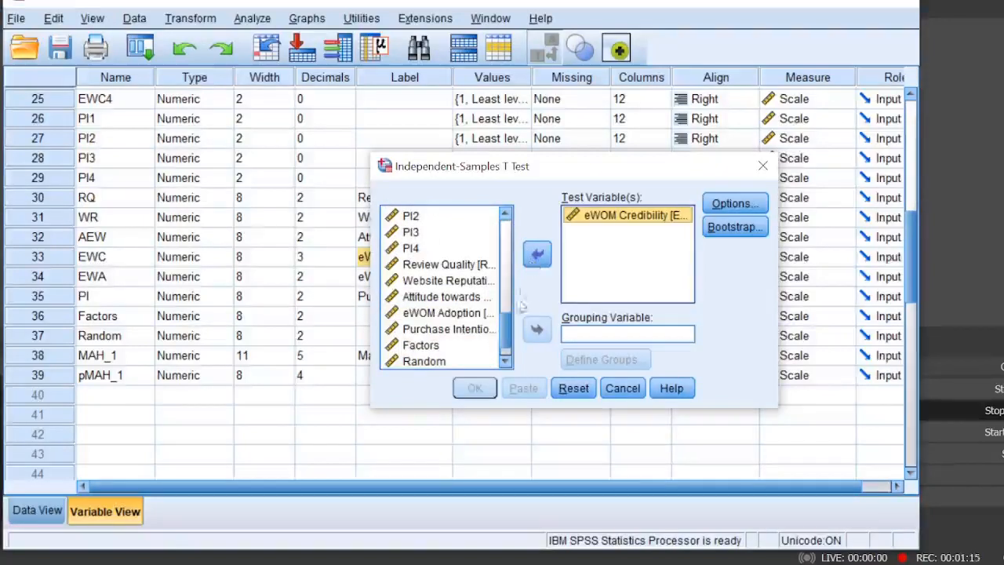
- Use Gender as the grouping variable with group values 1 and 2, and run the t-test
left_click_drag(509, 327, 499, 235)
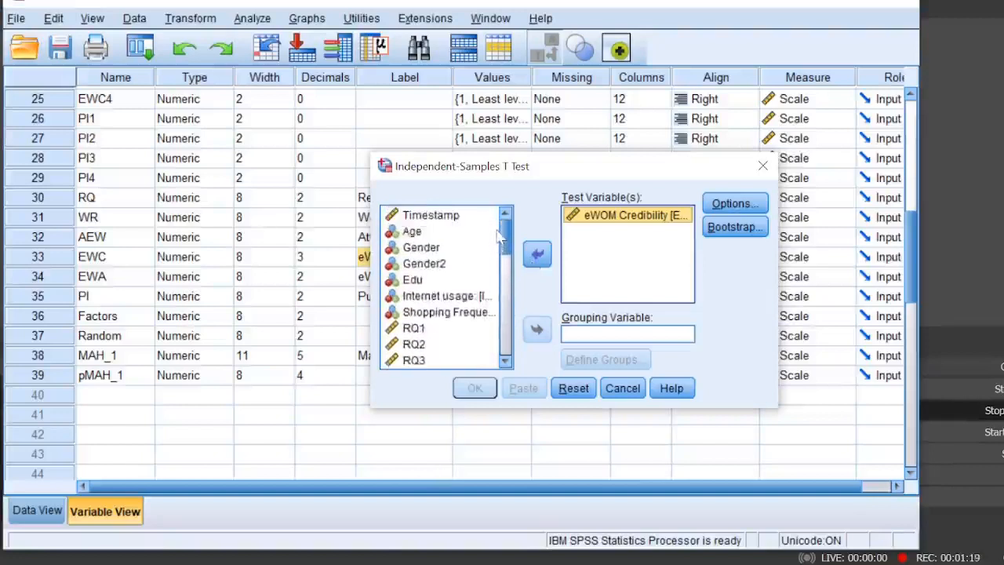
left_click(416, 249)
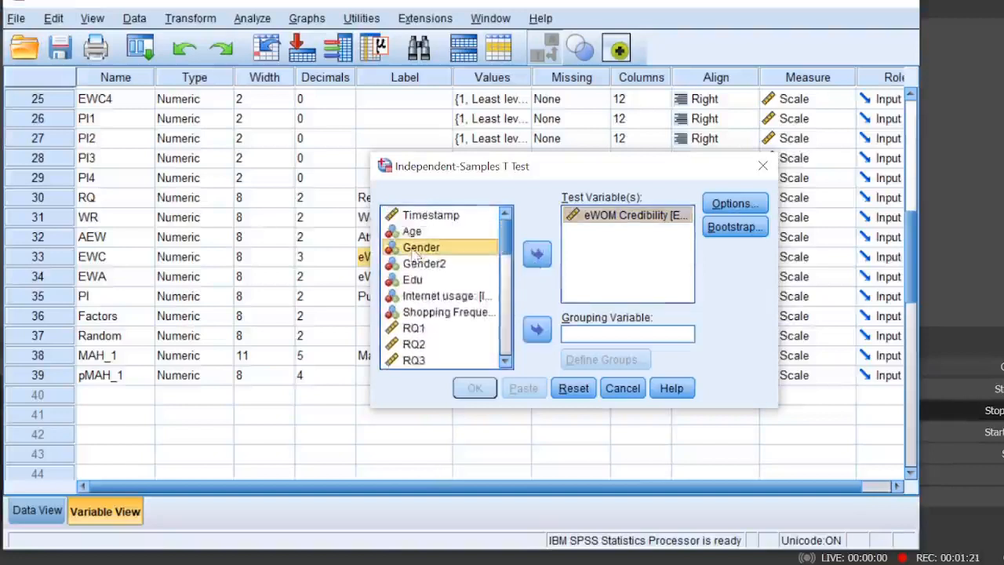
left_click(538, 333)
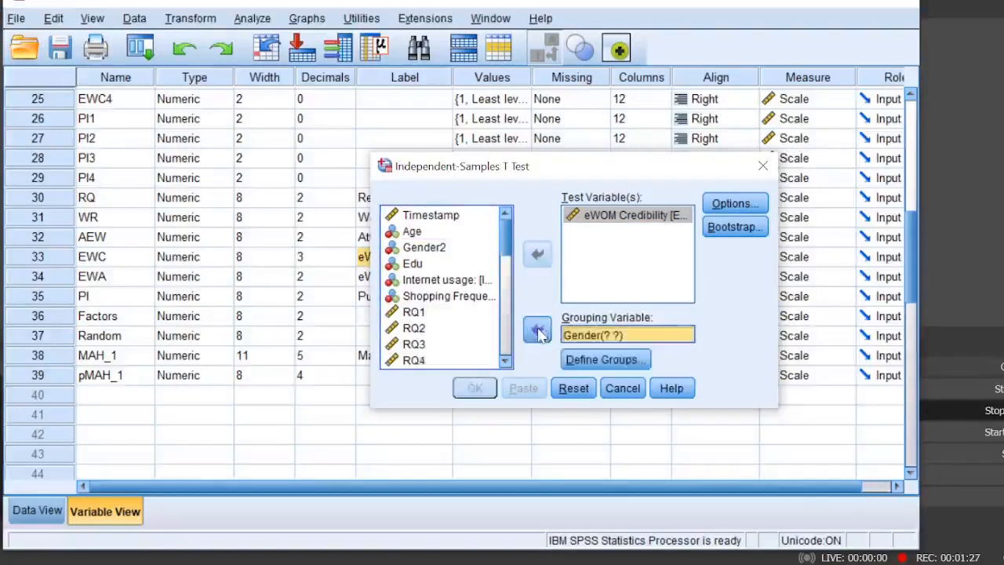
left_click(594, 364)
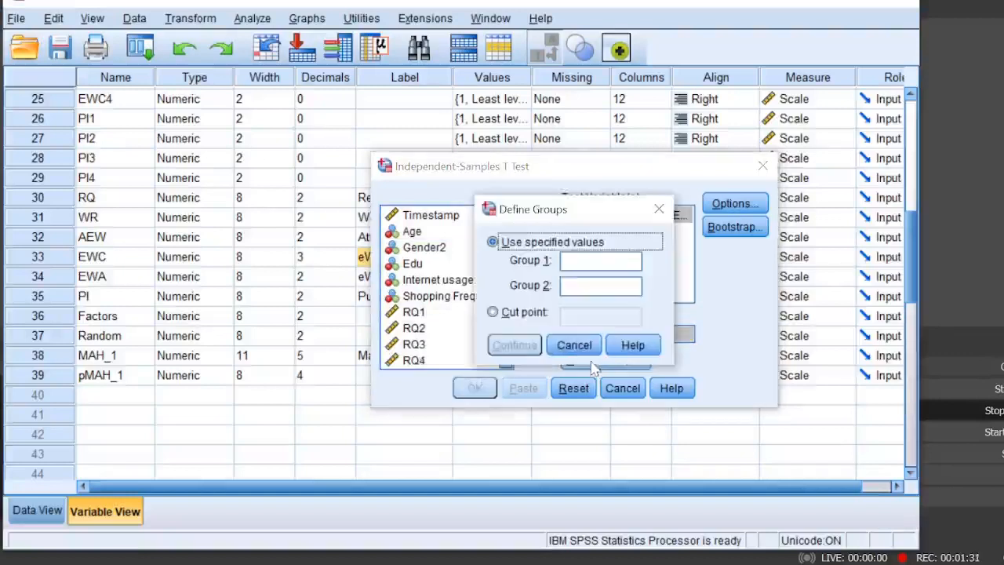
left_click(582, 262)
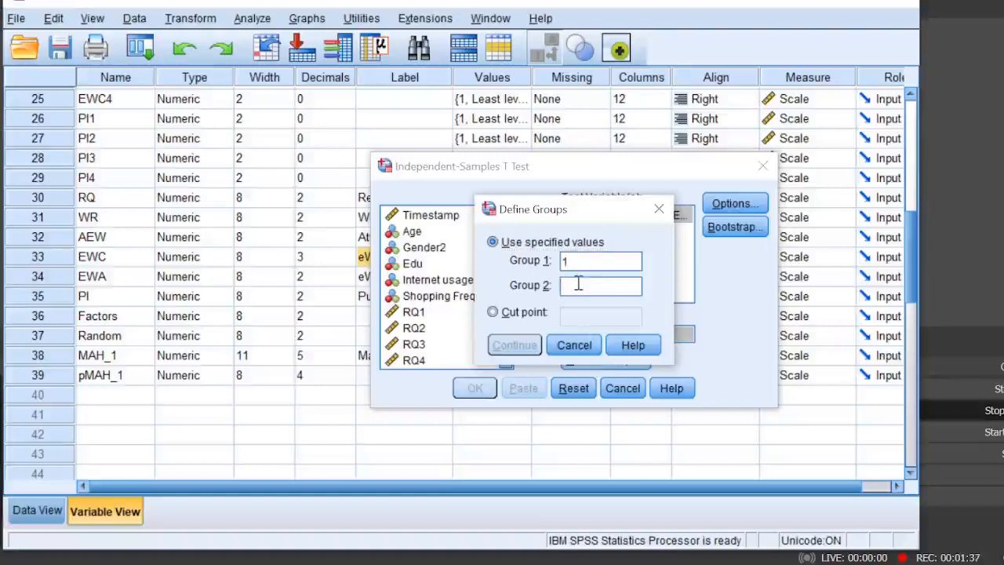
type("2")
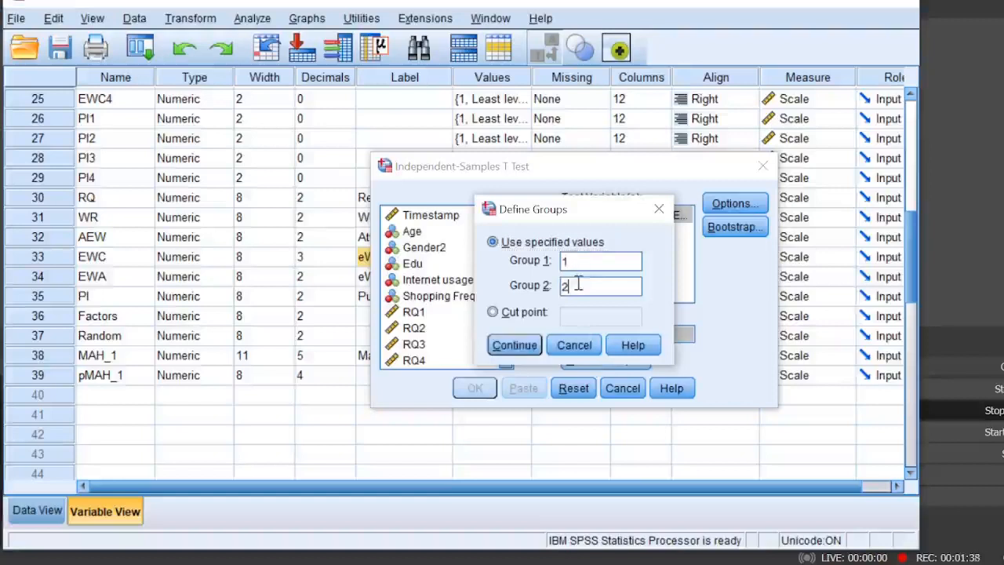
left_click(514, 346)
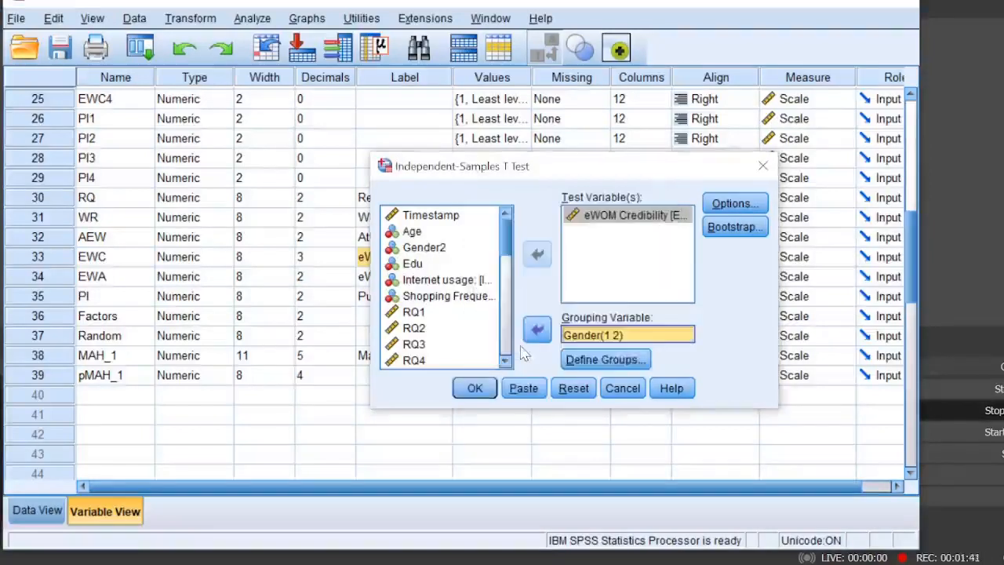
left_click(475, 392)
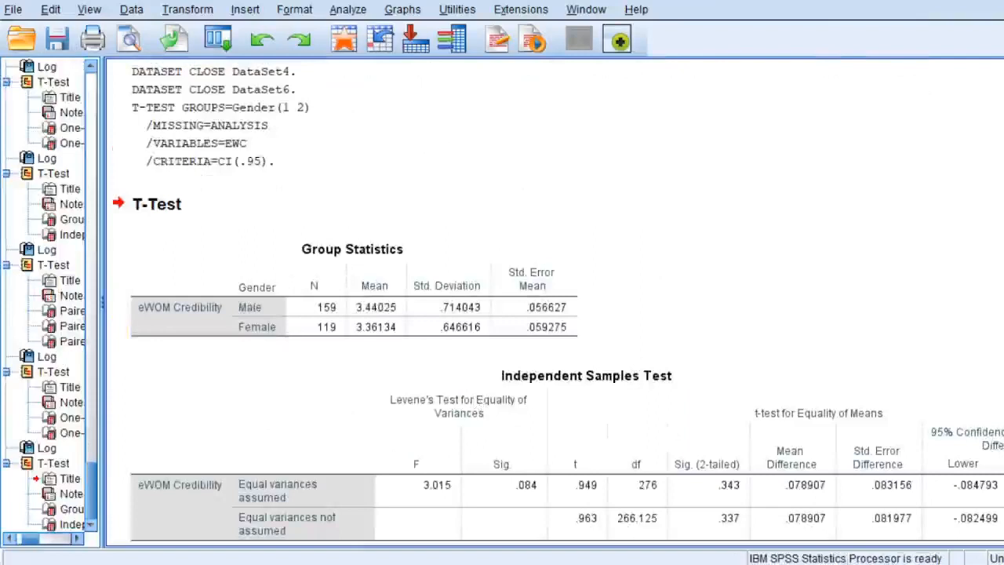
- Copy the Group Statistics table into the SPSS Tutorial Word document under the Independent Sample t-test heading
scroll(522, 298, "down", 2)
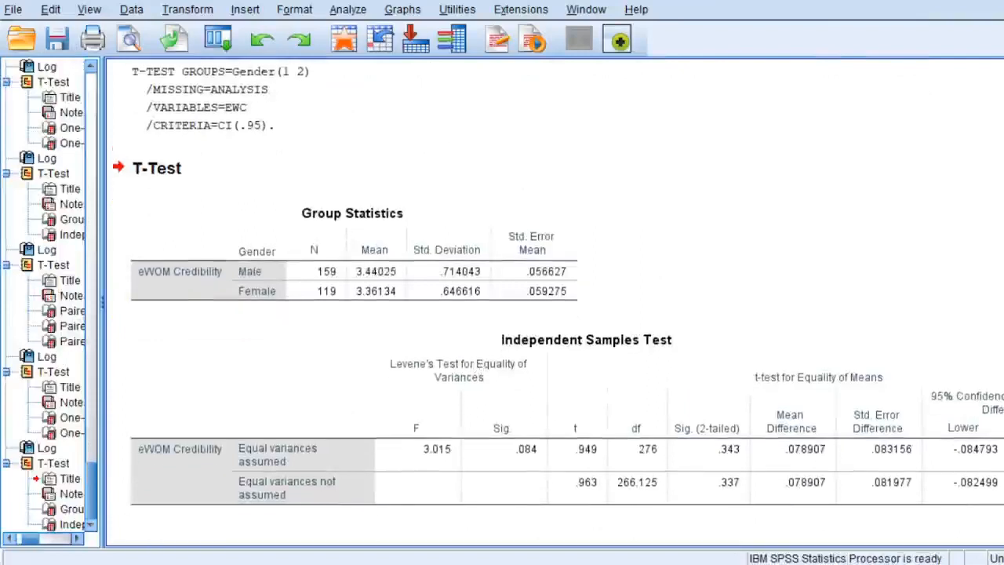
left_click(522, 288)
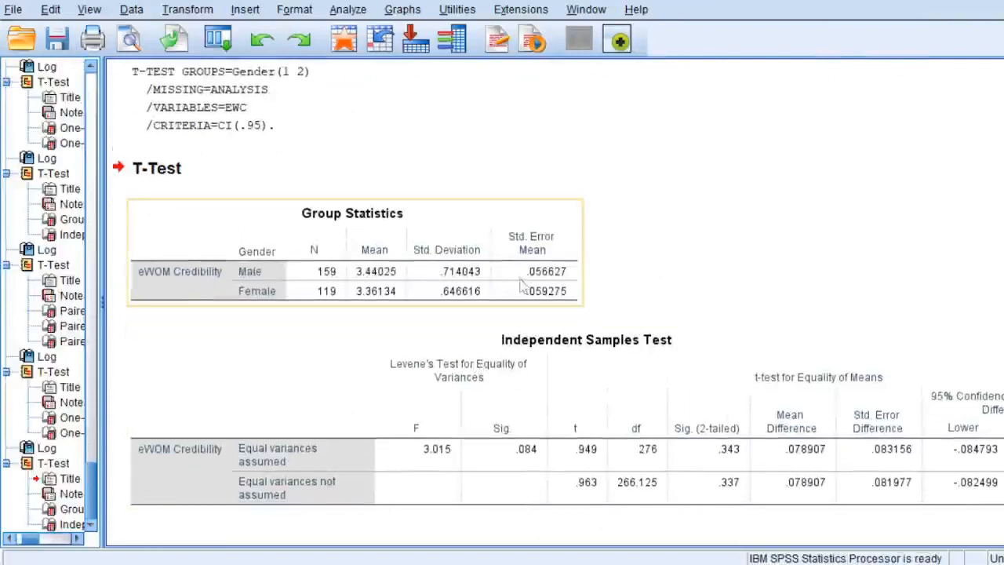
right_click(372, 270)
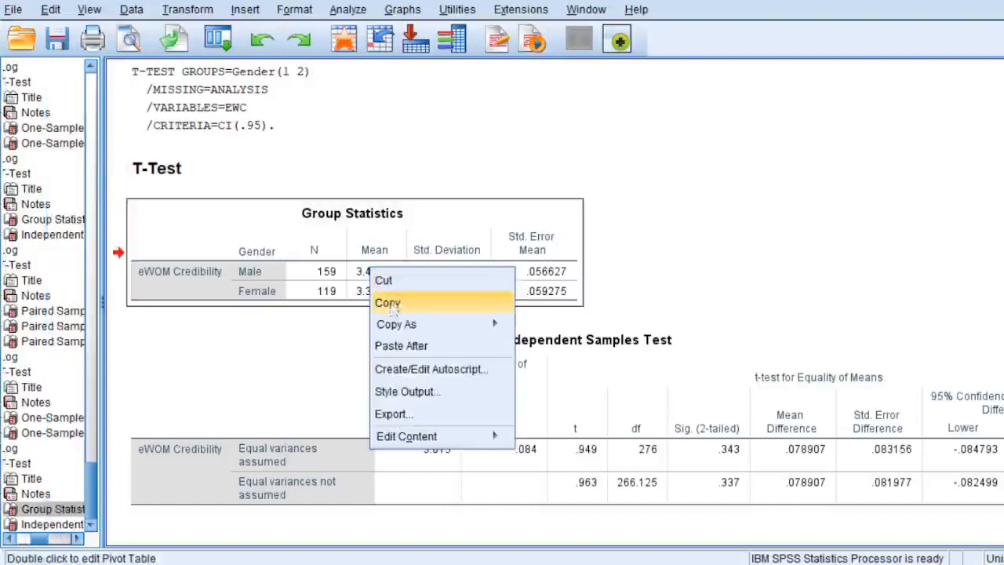
left_click(392, 311)
mouse_move(454, 555)
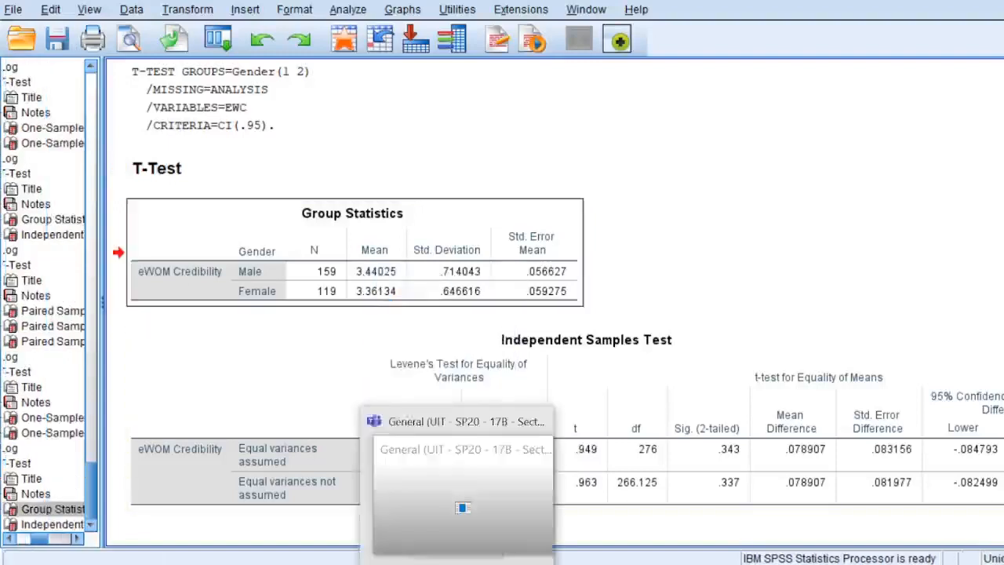
mouse_move(345, 558)
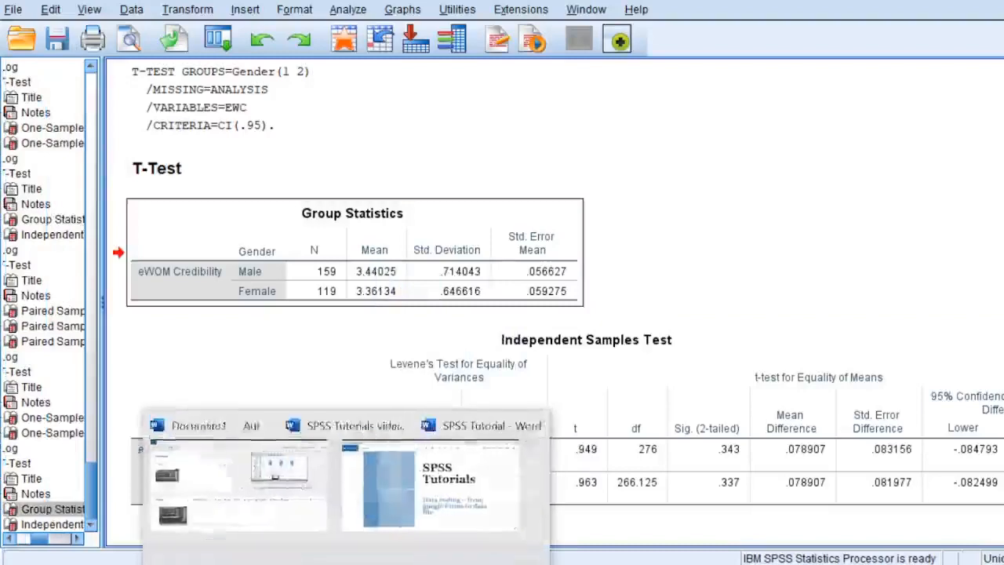
left_click(518, 506)
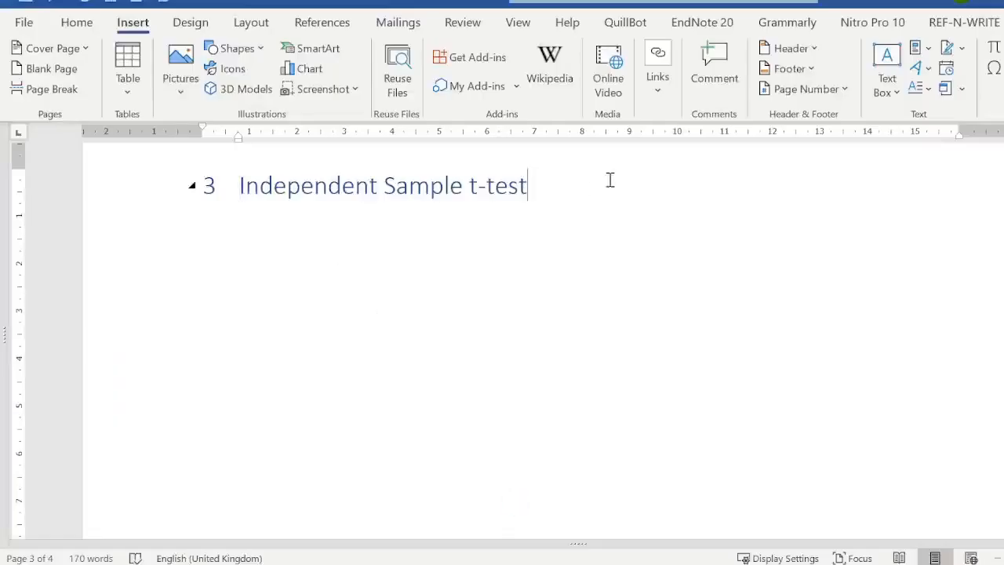
key("ctrl+v")
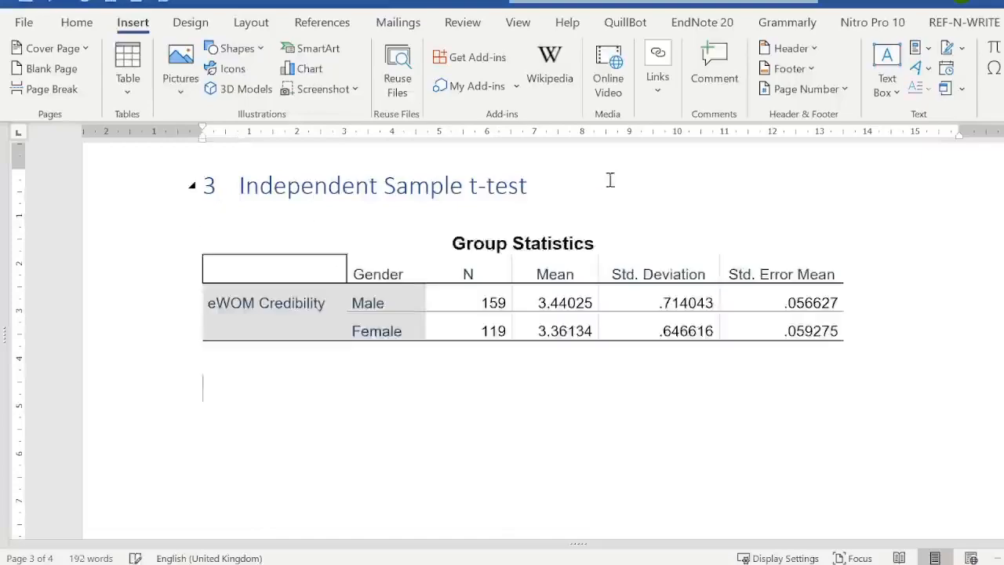
- Capture the Independent Samples Test output table with Snip & Sketch and paste it below the Group Statistics table in Word
key("alt+Tab")
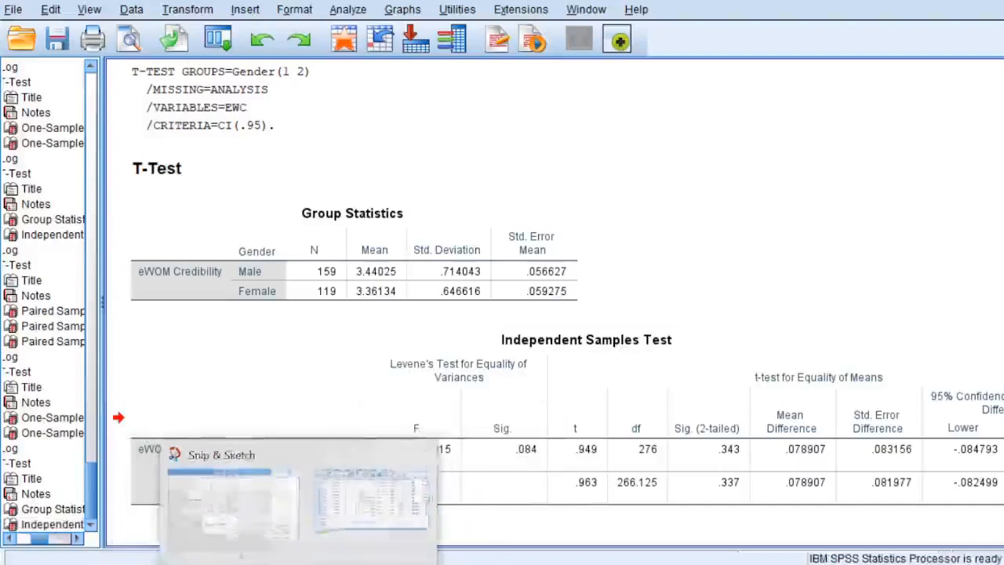
left_click(321, 526)
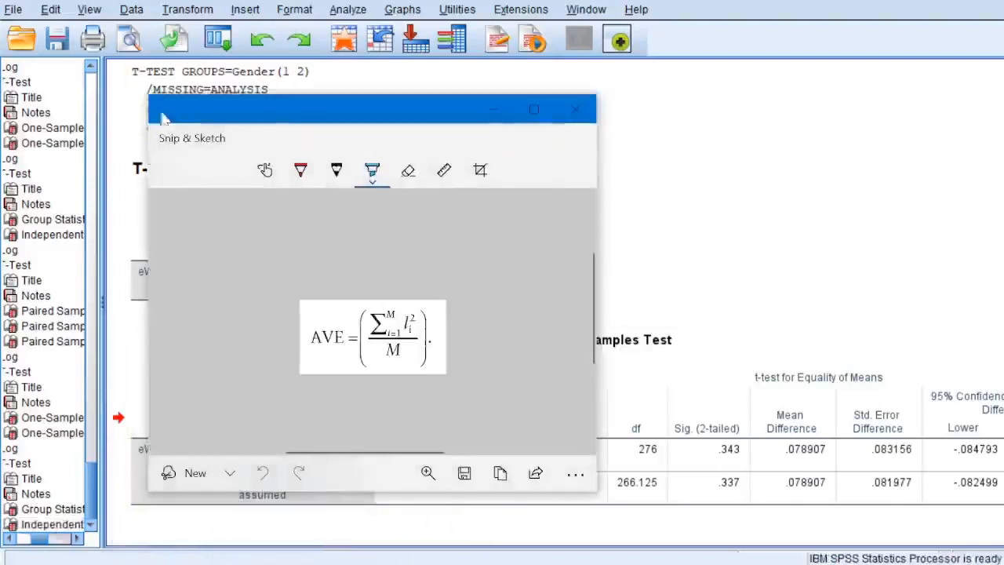
left_click(172, 473)
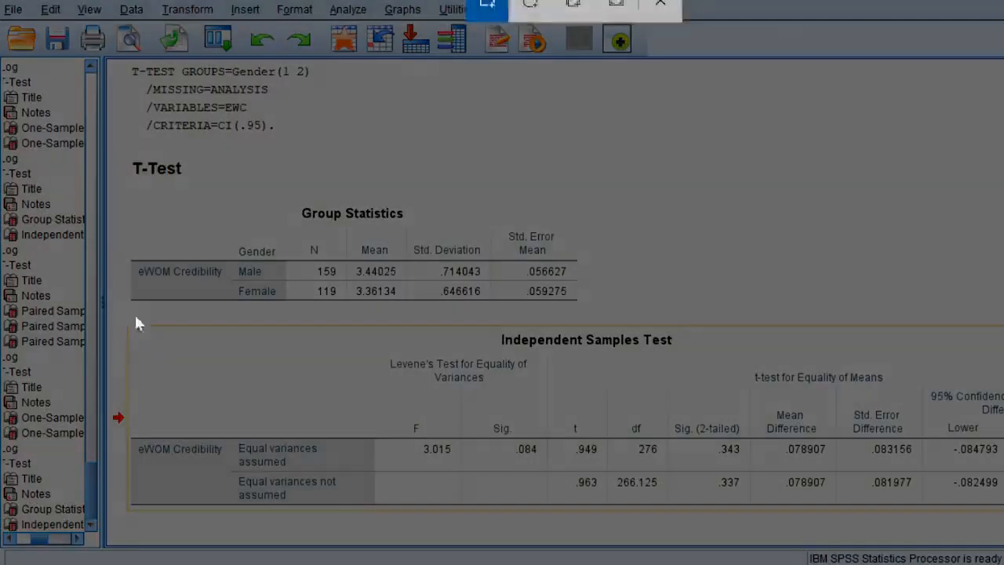
left_click_drag(124, 323, 1003, 507)
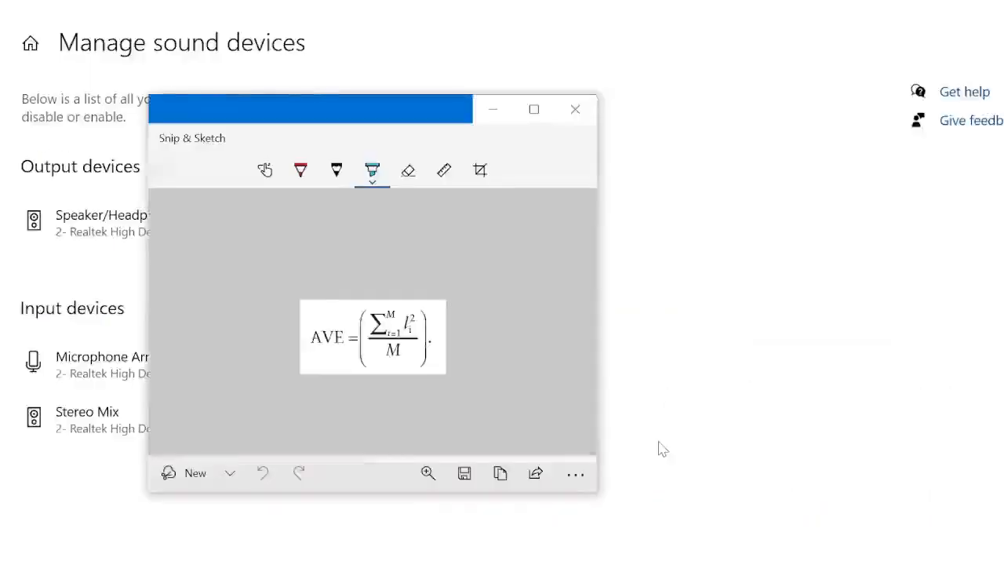
left_click(118, 564)
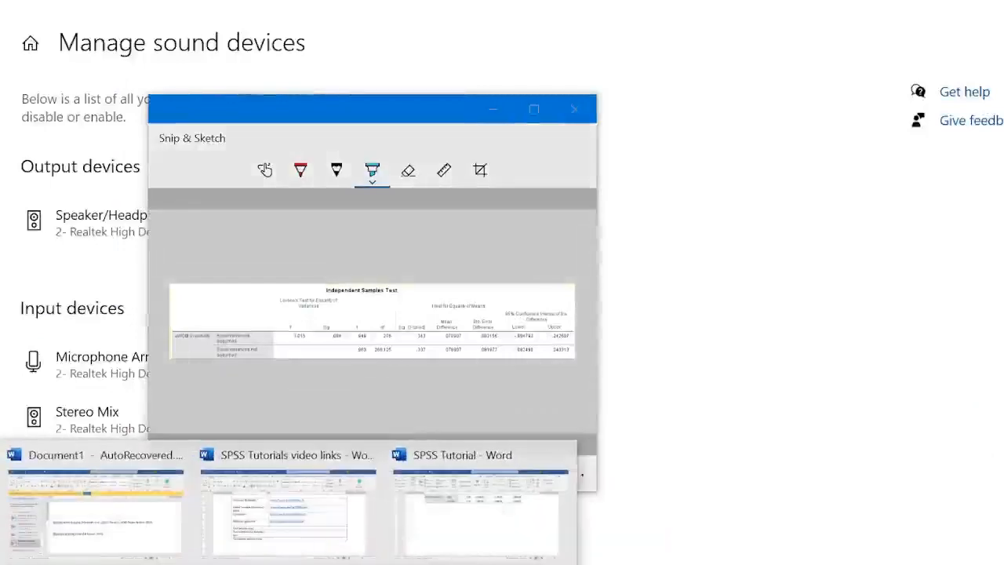
left_click(453, 485)
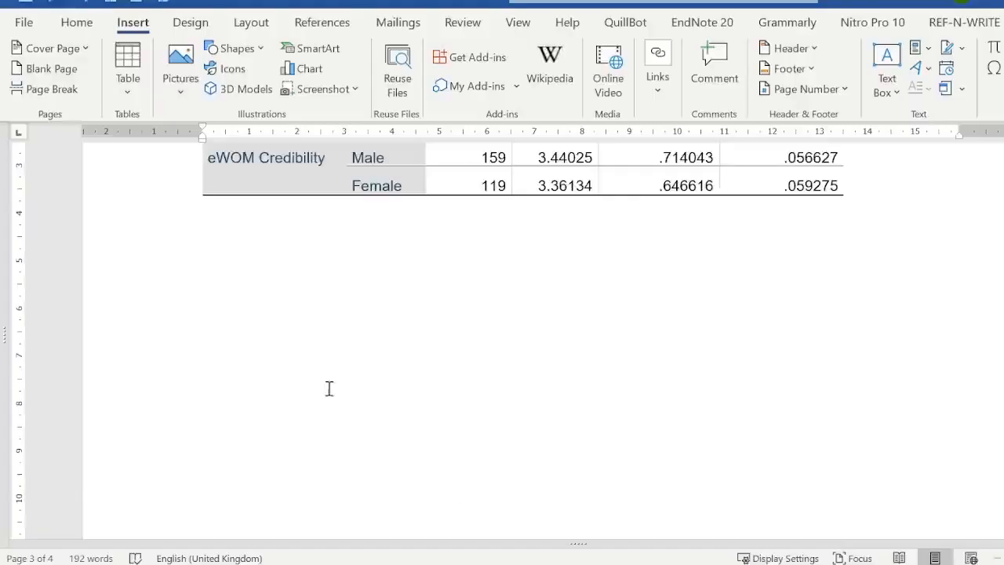
key("ctrl+v")
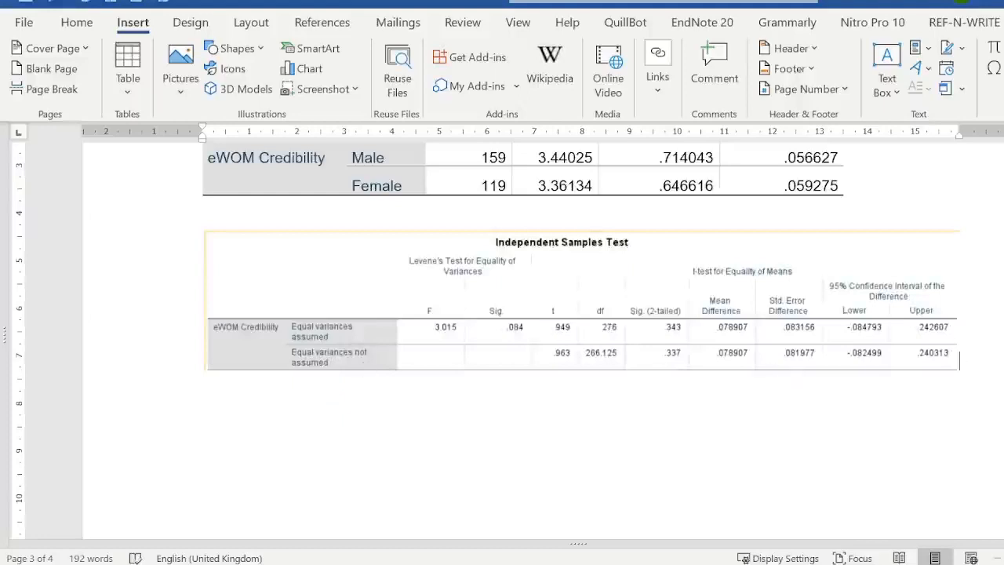
- Start a new paragraph below the Independent Samples Test table with "The results show that eWOM"
scroll(502, 329, "up", 3)
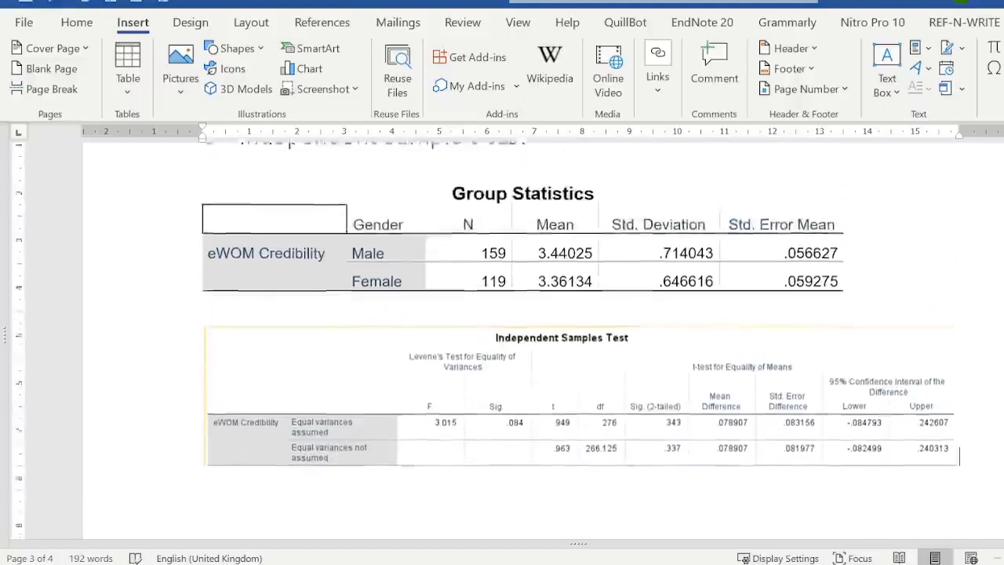
scroll(502, 329, "down", 3)
scroll(883, 428, "up", 2)
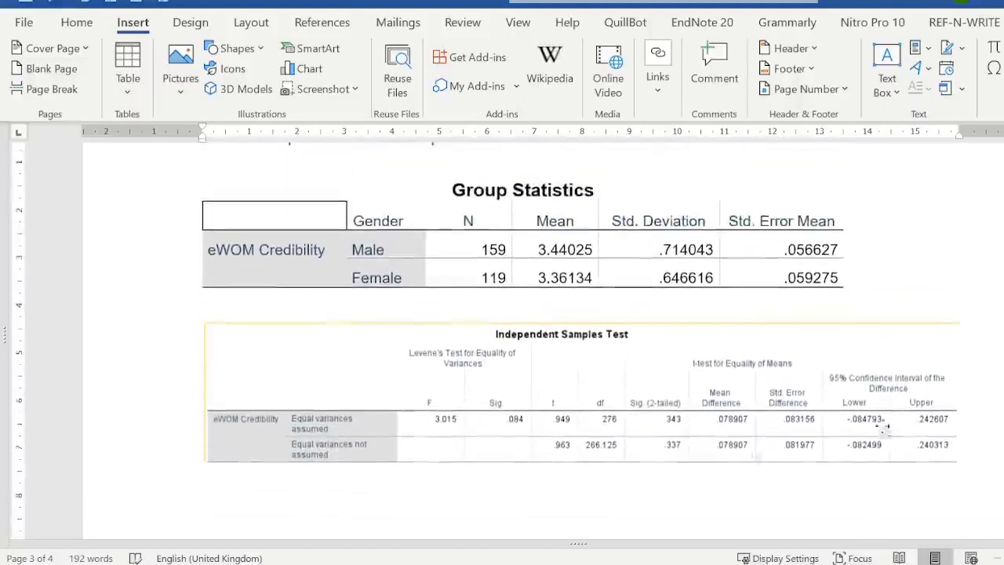
left_click(457, 524)
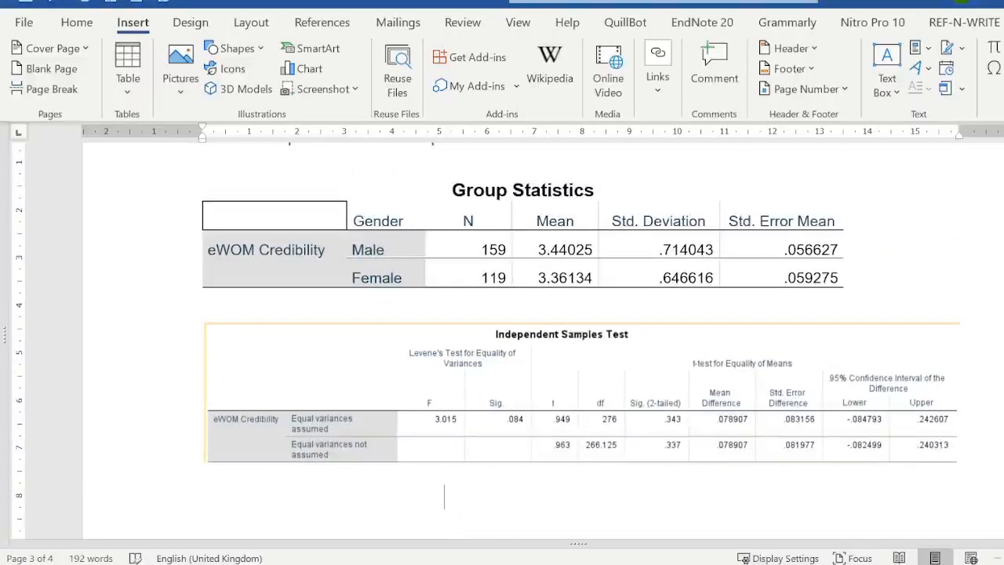
key("Return")
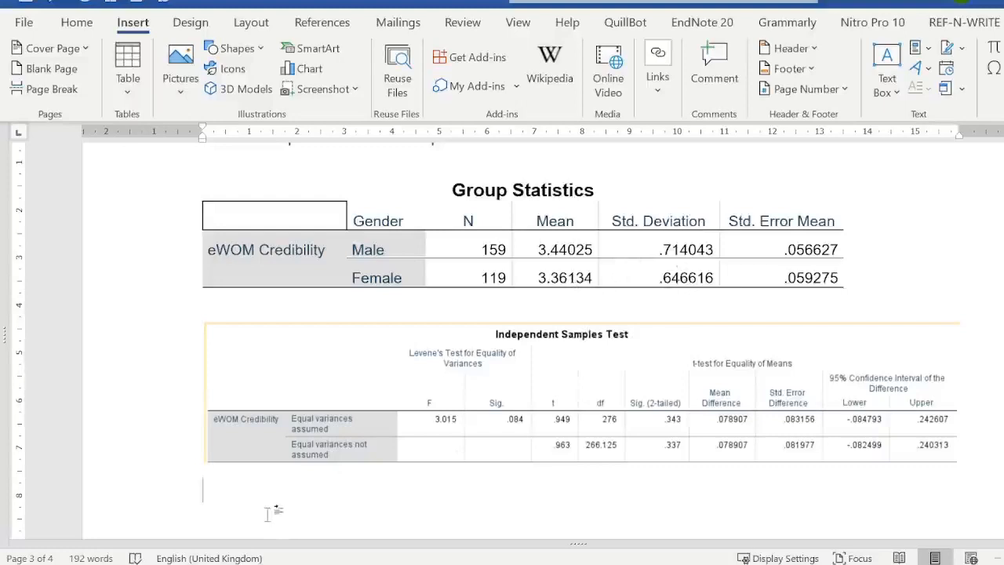
type("The")
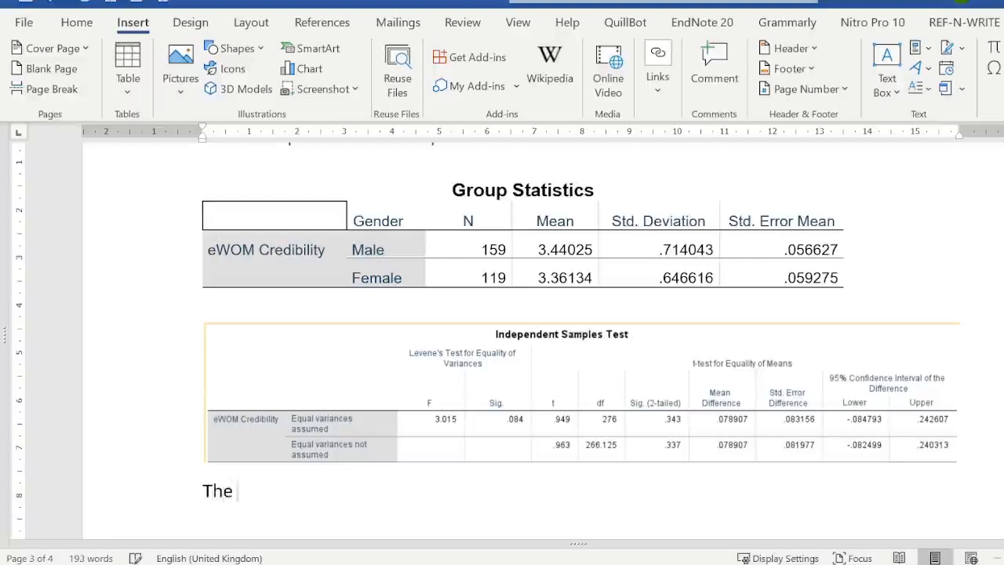
type(" results s")
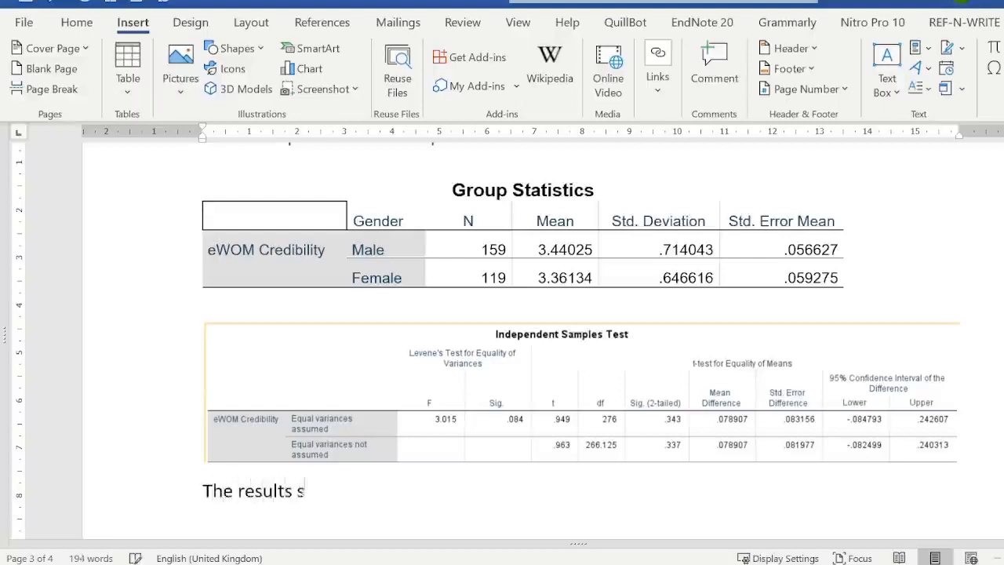
type("how tha")
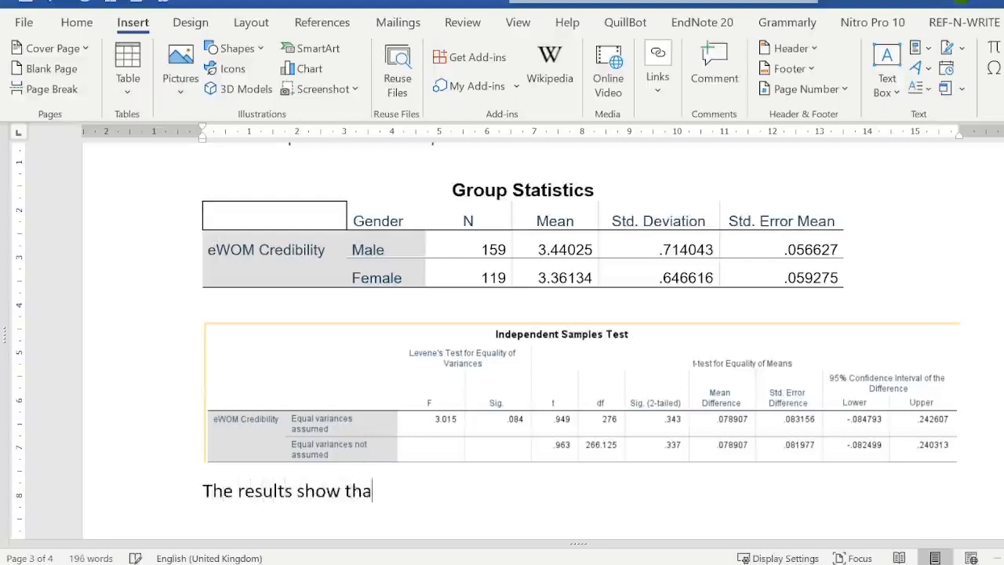
type("t m")
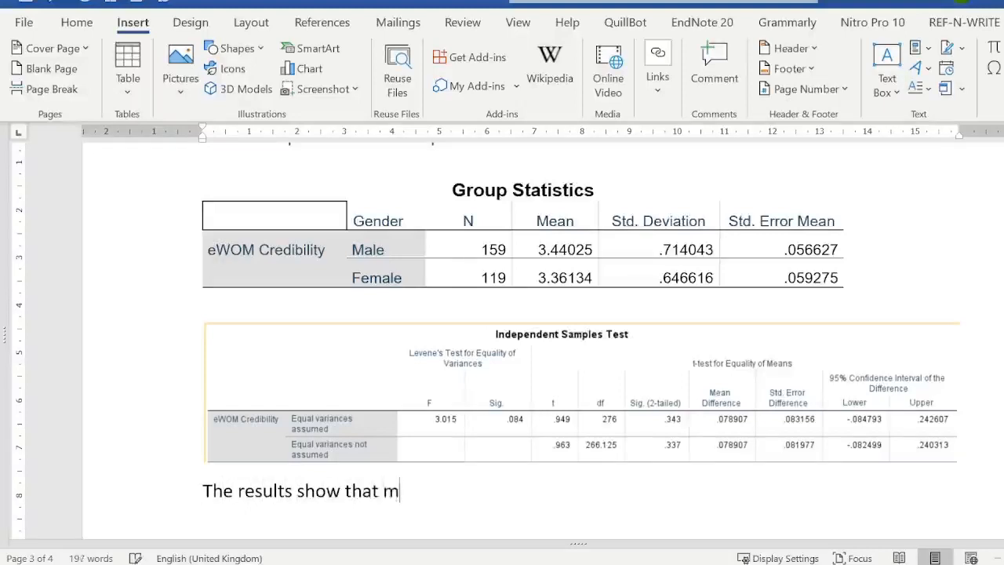
key("BackSpace")
type("eWOM")
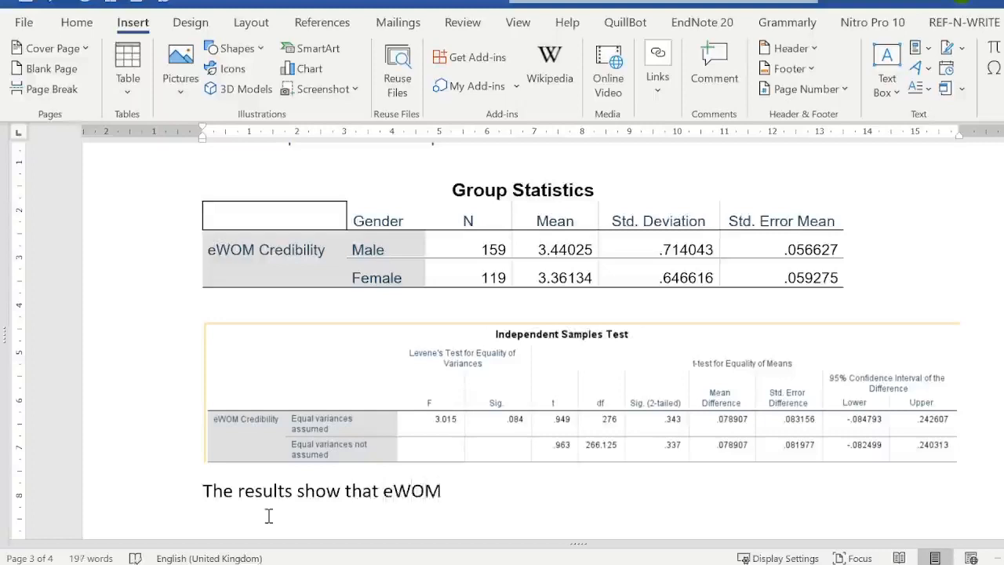
type(" credibil")
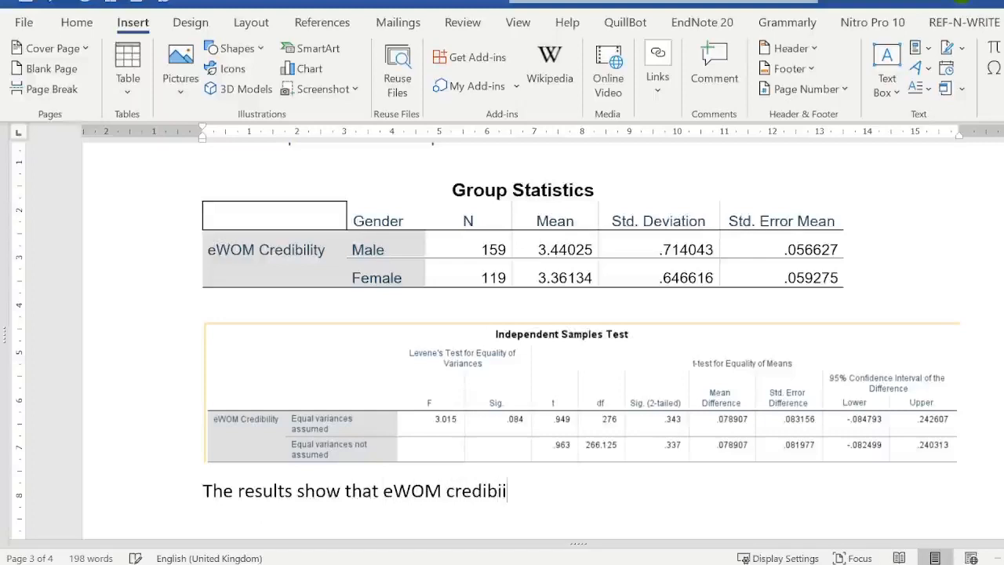
type("ity amo")
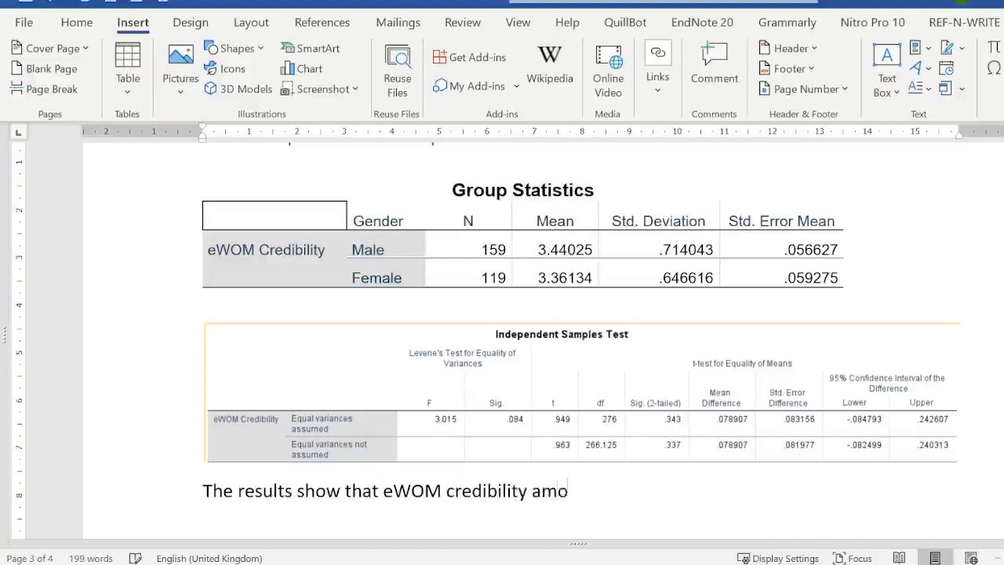
type("ng male")
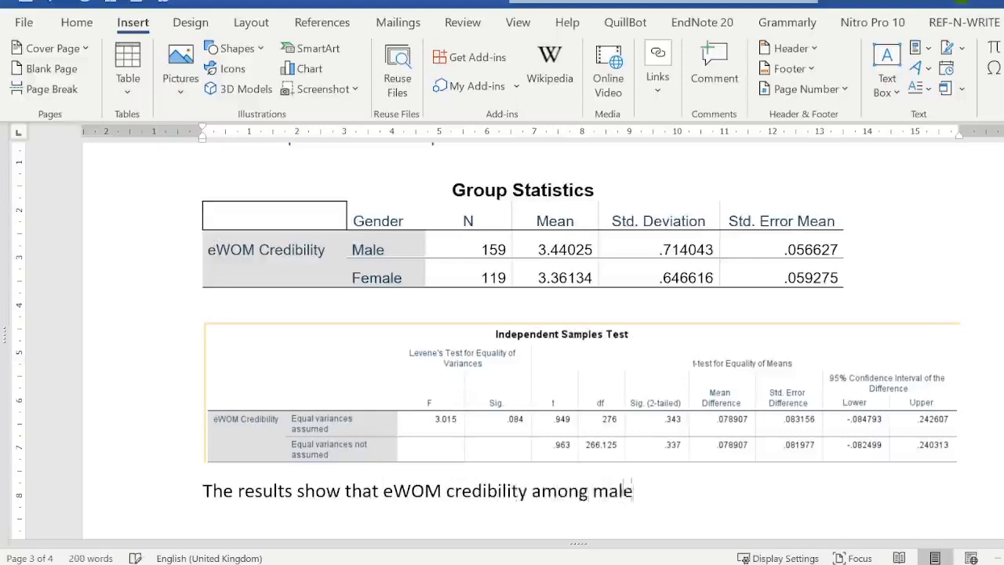
type("s ")
type("member")
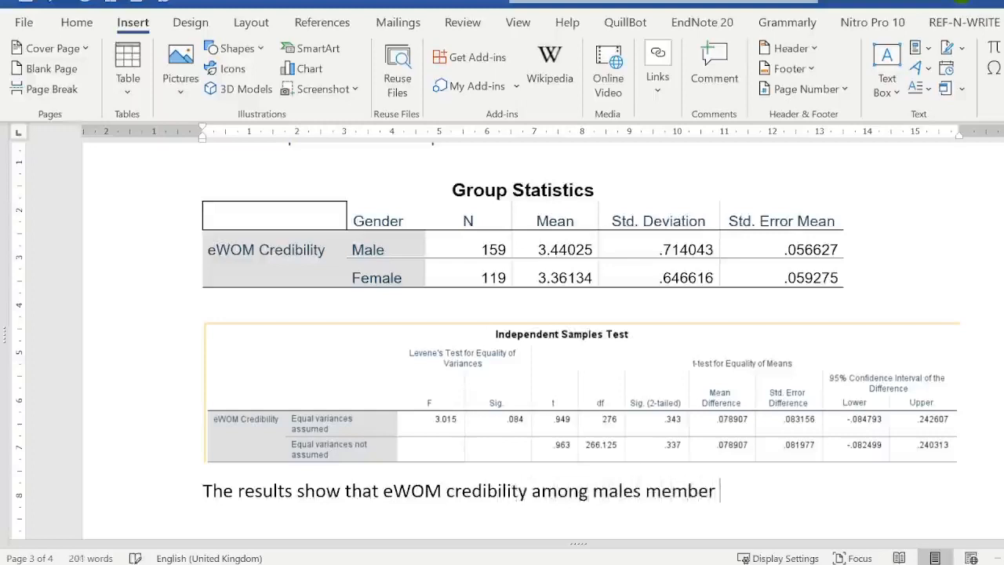
- Continue the results sentence with "credibility among males member (159) is"
key("BackSpace")
type("(")
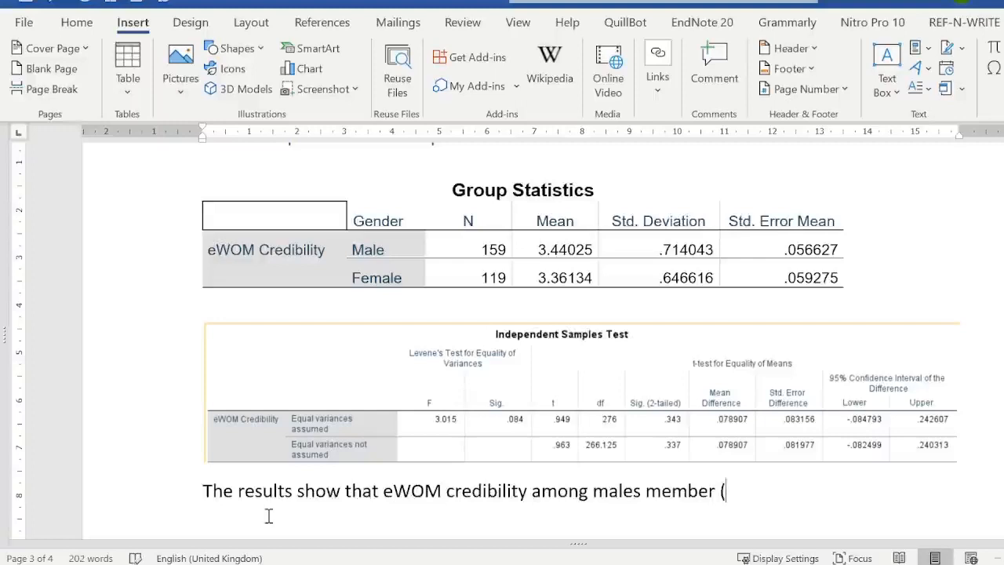
type("159) is")
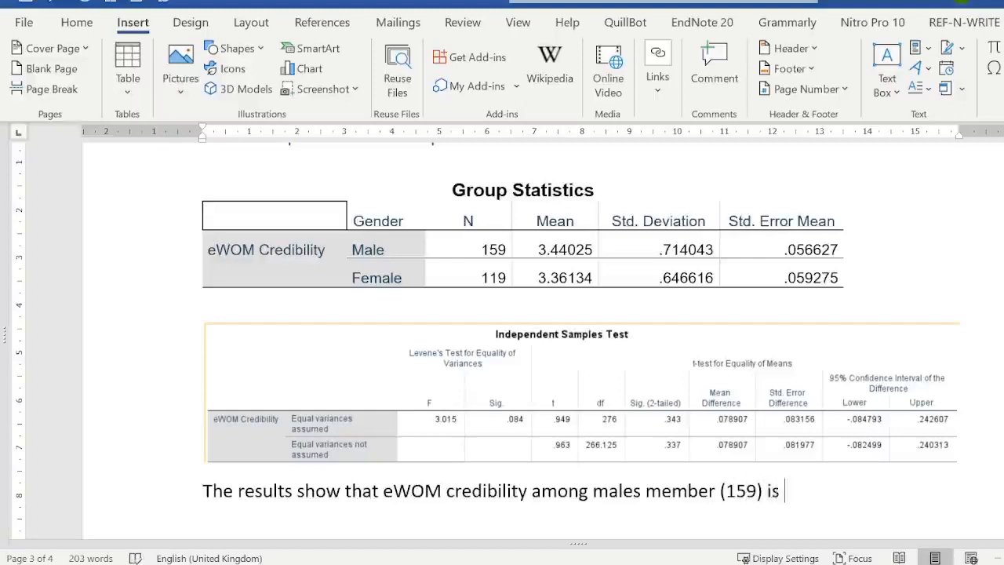
- Add the male mean and standard deviation to the sentence as "3.44 ± 0.71", using the plus-minus symbol
type("3.44")
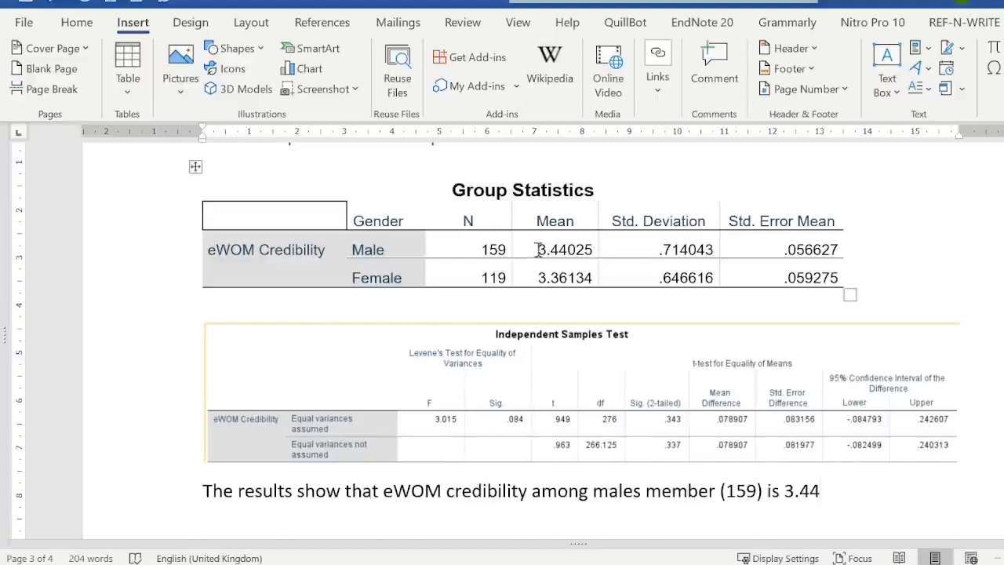
left_click_drag(536, 249, 592, 249)
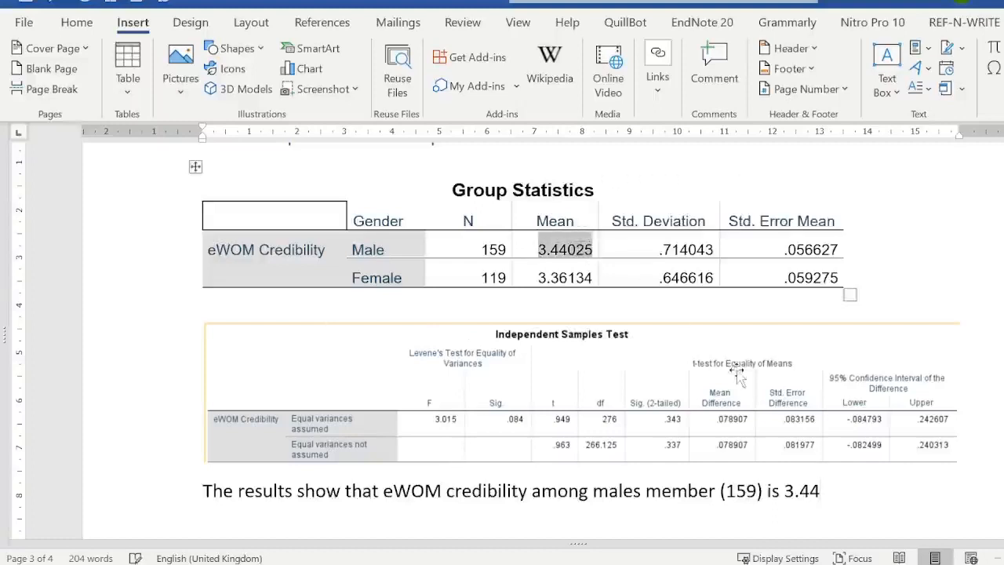
left_click(836, 495)
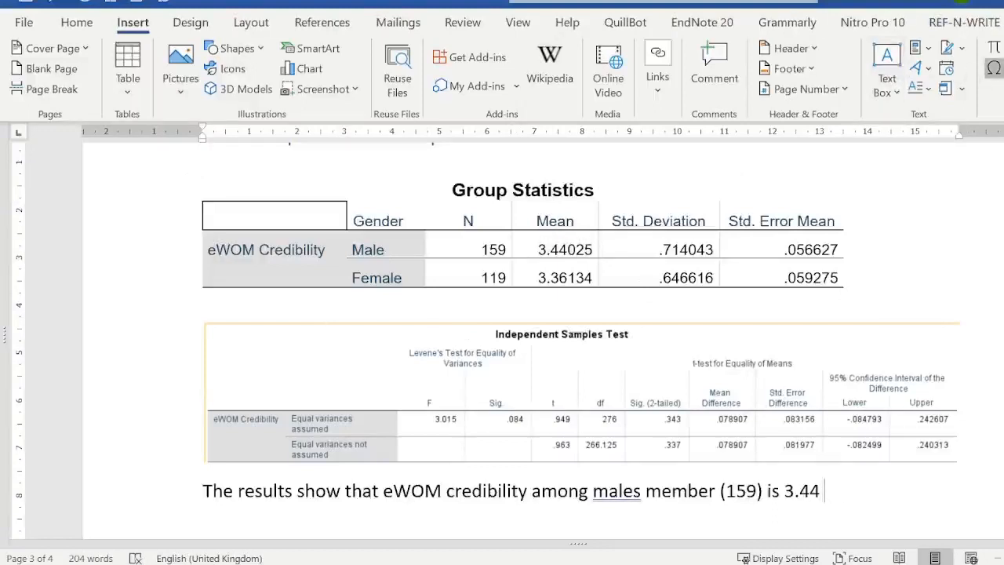
left_click(995, 67)
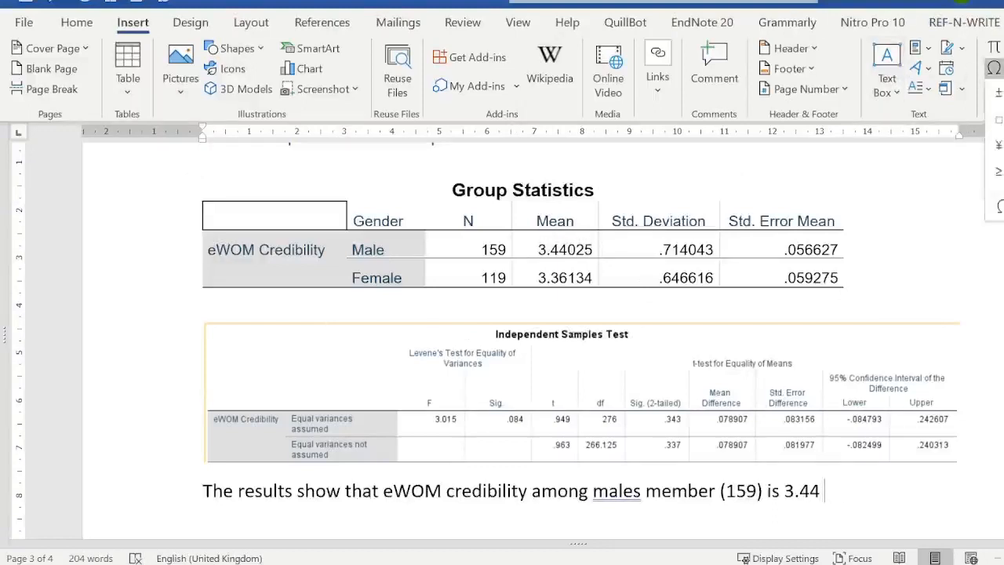
left_click(999, 93)
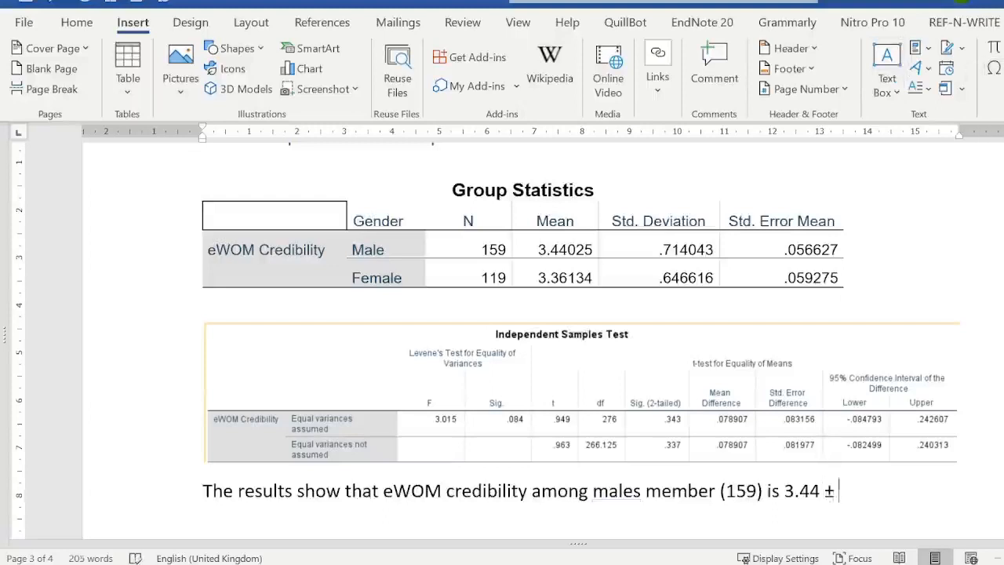
type("0.71 and")
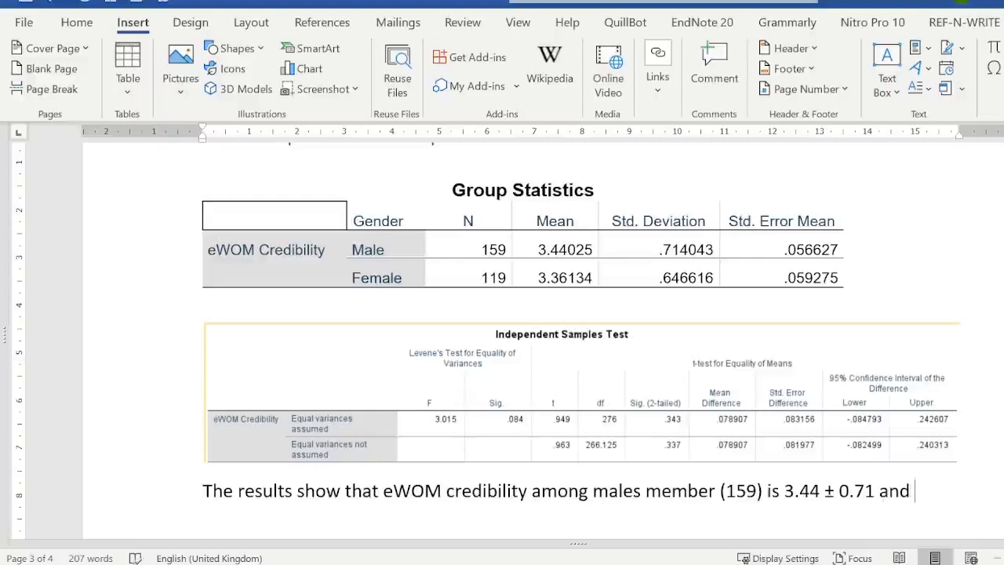
type("among ")
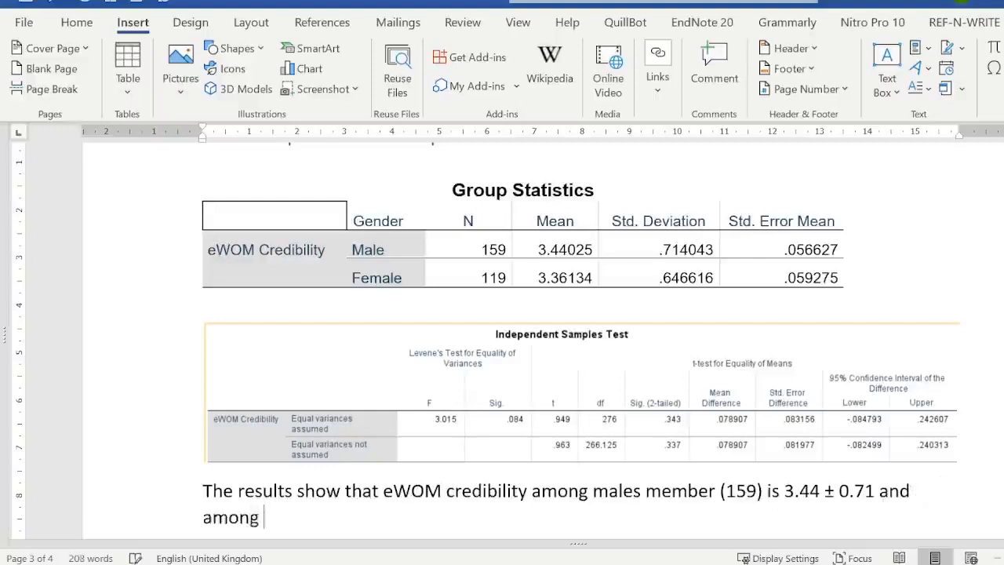
type("the")
key("BackSpace")
key("BackSpace")
key("BackSpace")
key("BackSpace")
key("BackSpace")
key("BackSpace")
key("BackSpace")
key("BackSpace")
key("BackSpace")
key("BackSpace")
key("BackSpace")
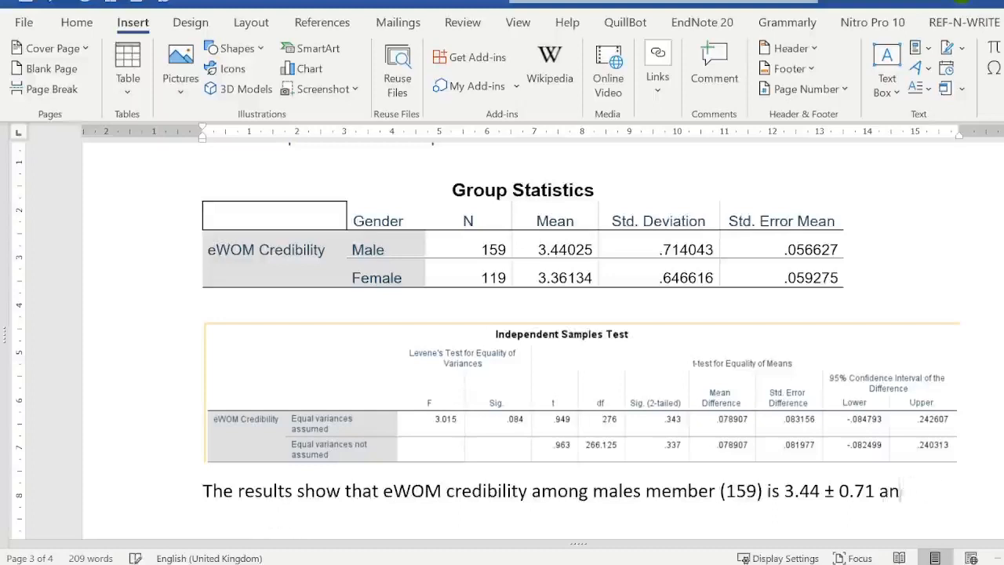
key("BackSpace")
key("BackSpace")
key("BackSpace")
- Extend the sentence with the female mean and standard deviation as ", whereas it is 3.36 ±0.65"
type(", where")
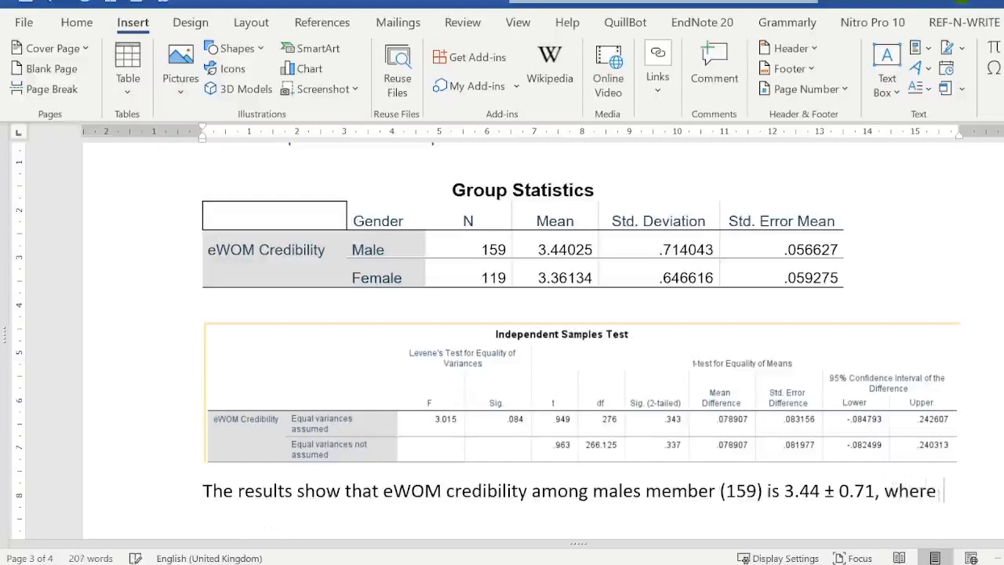
type("as it is ")
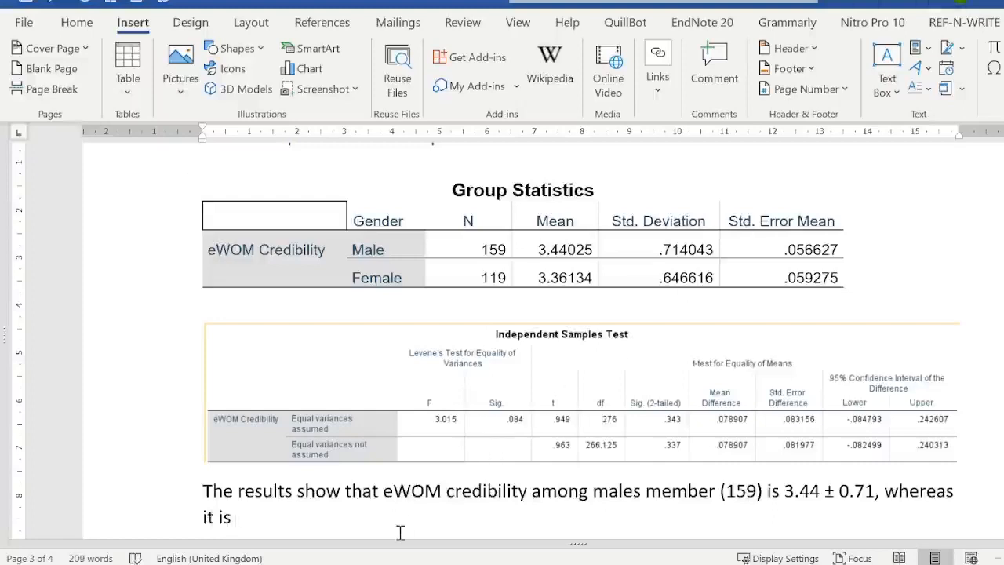
type("3.36")
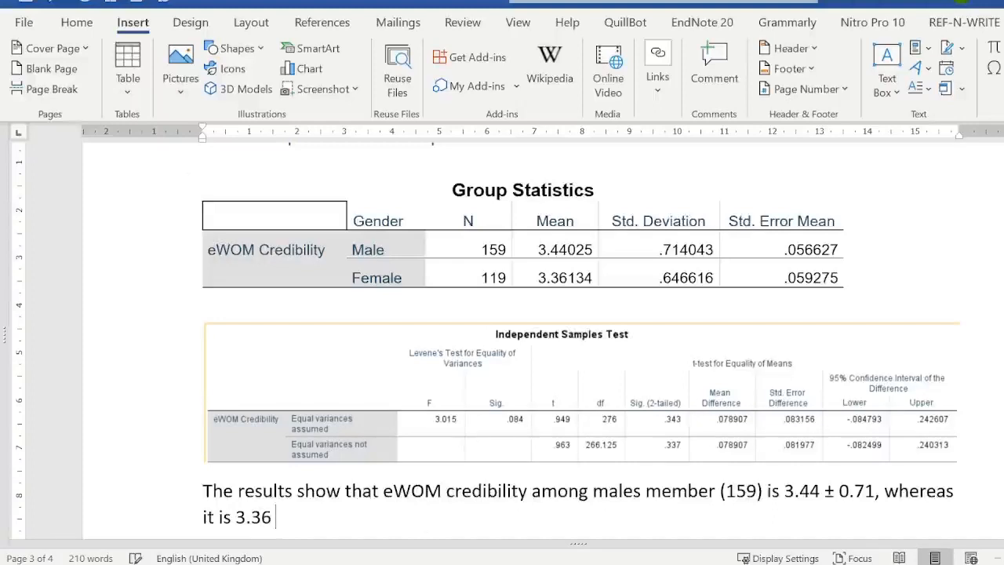
left_click(995, 67)
left_click(998, 97)
type("0.67")
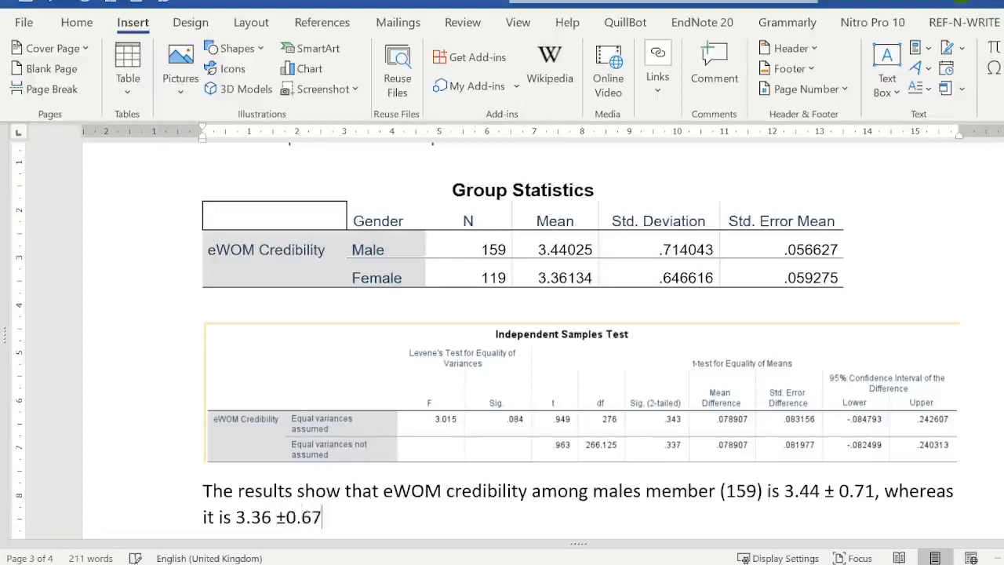
key("BackSpace")
type("5 an")
- Finish the results sentence with "among female members."
key("BackSpace")
type("mong")
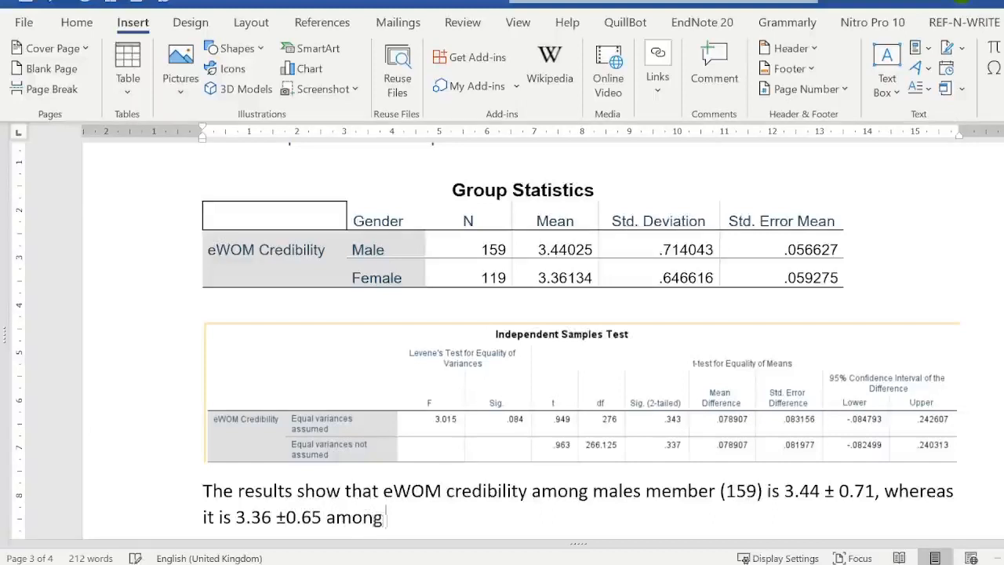
type(" female mm")
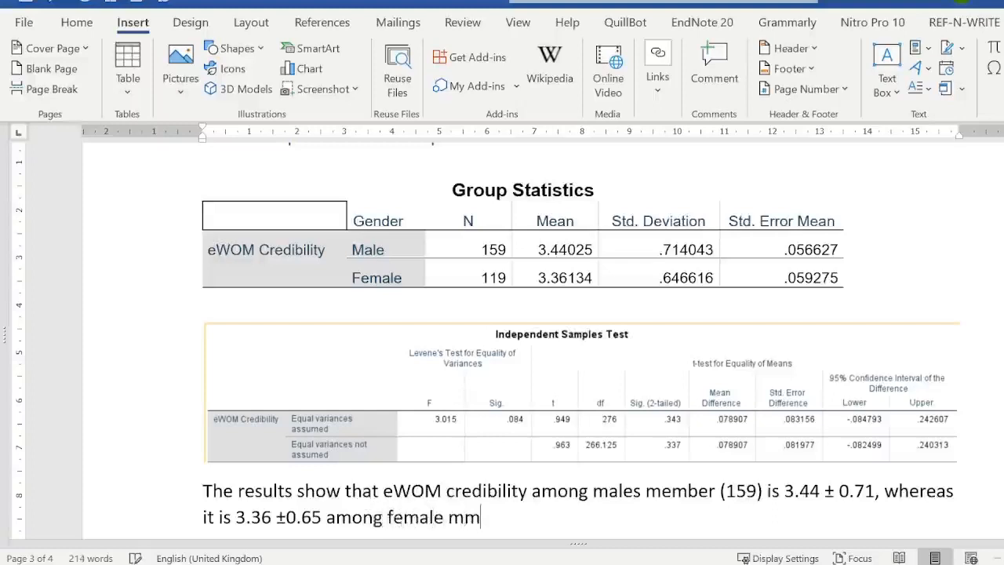
key("BackSpace")
type("embers.")
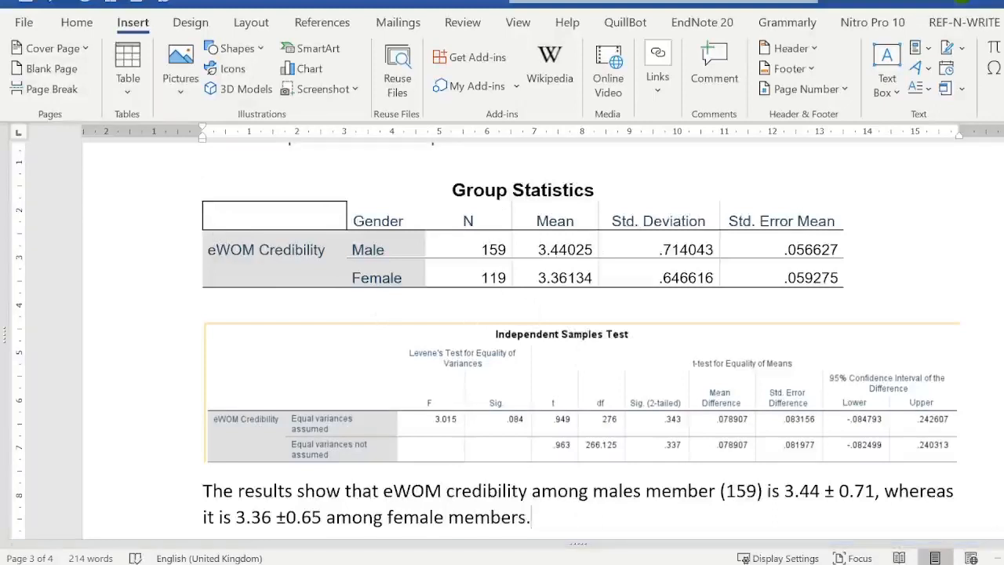
- Add a new line above the results paragraph, below the Independent Samples Test table, and start it with "H0 :"
scroll(502, 337, "down", 3)
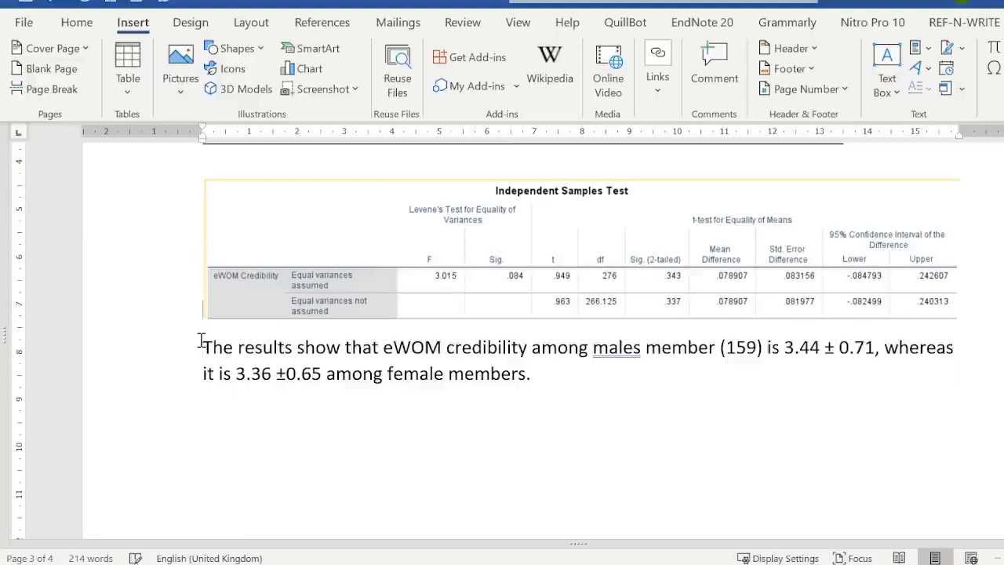
left_click(201, 346)
key("Return")
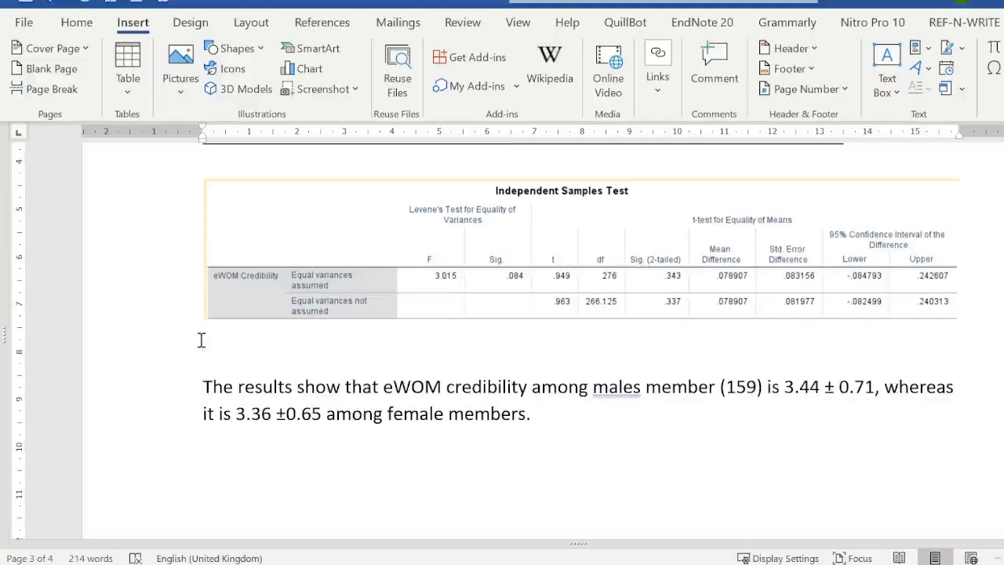
type("H0 :")
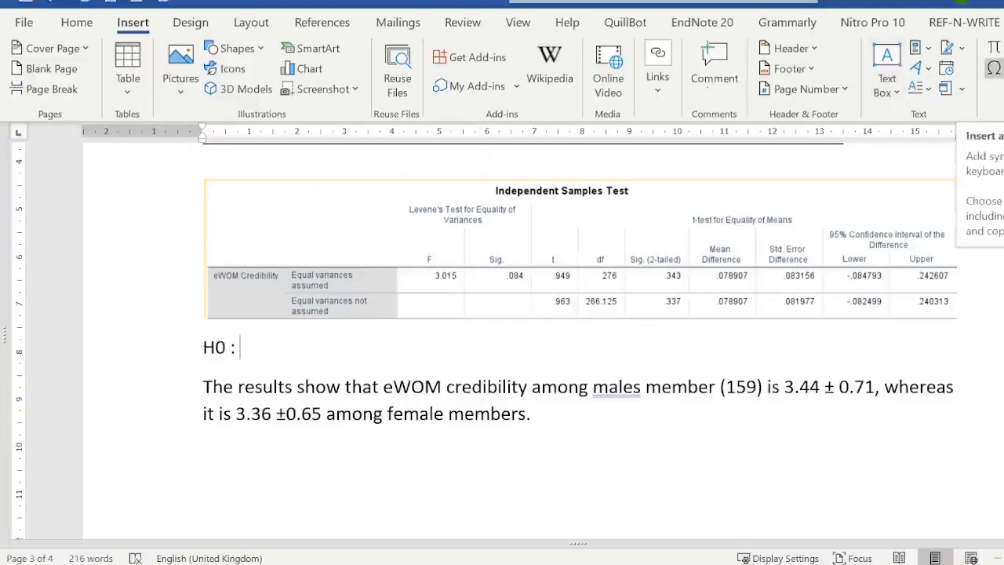
left_click(995, 69)
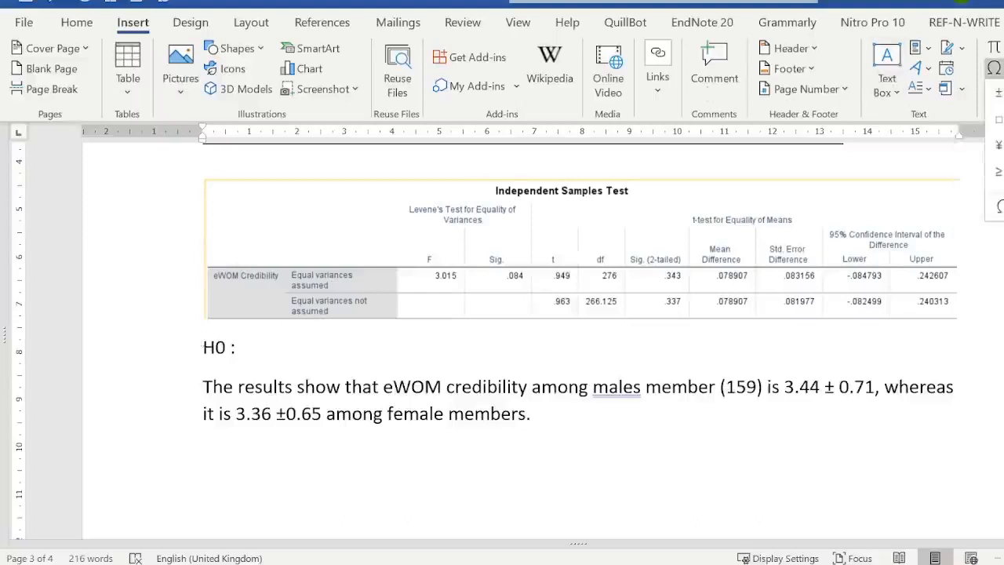
left_click(1003, 93)
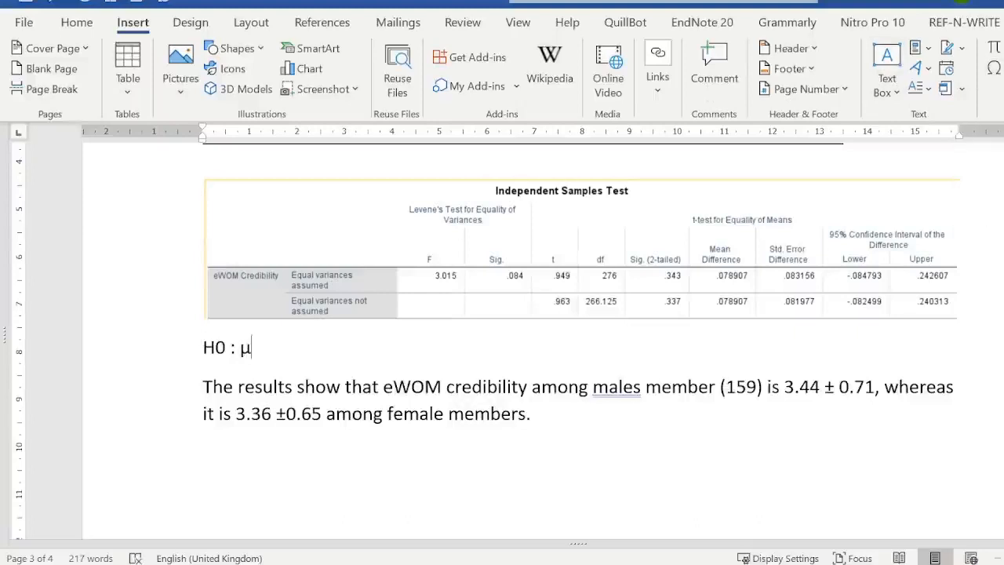
type("a")
type("=")
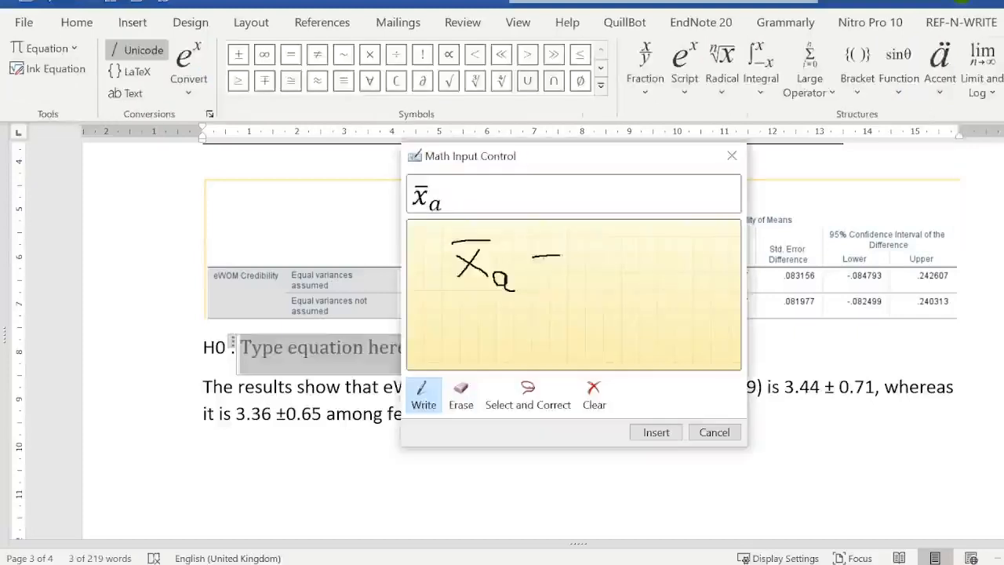
left_click_drag(534, 264, 559, 264)
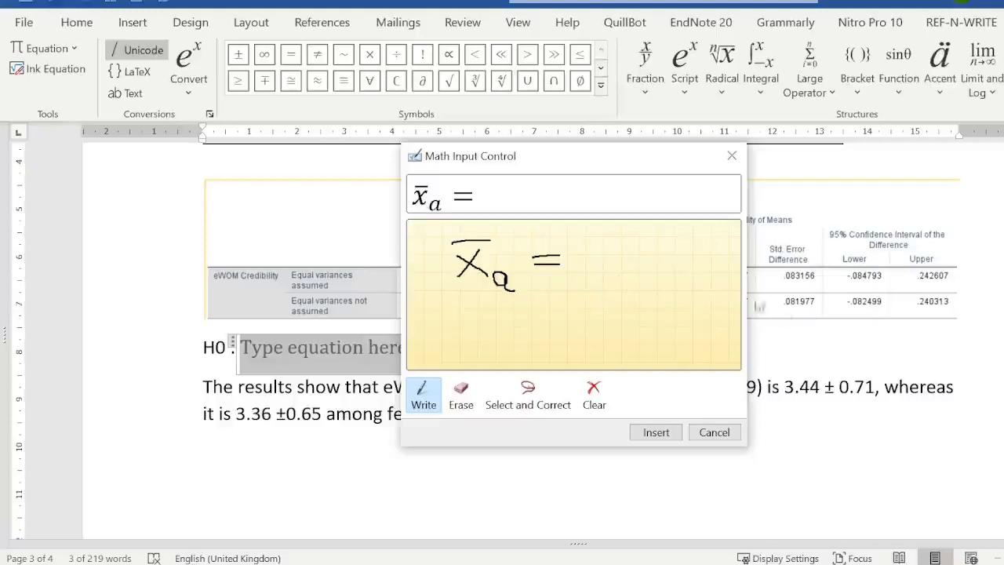
left_click(714, 432)
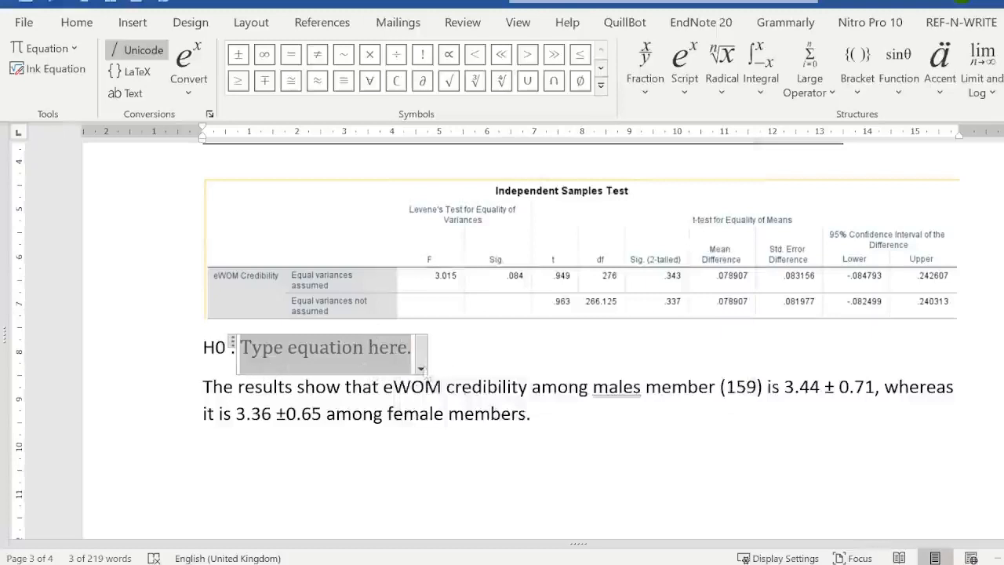
left_click(234, 352)
key("Delete")
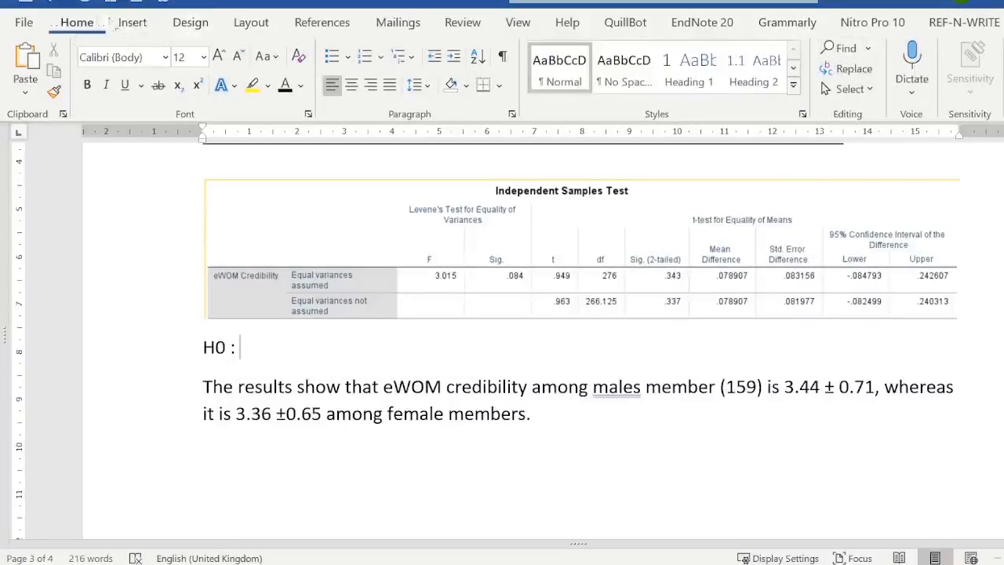
- Insert a handwritten ink equation after "H0 :" stating that x̄ with subscript a equals x̄ with subscript b
left_click(133, 25)
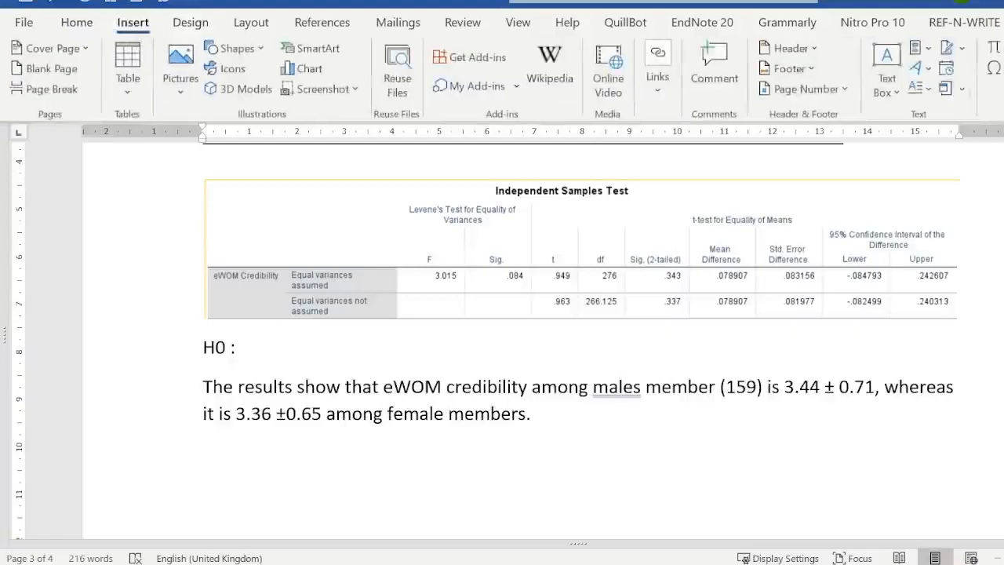
left_click(993, 48)
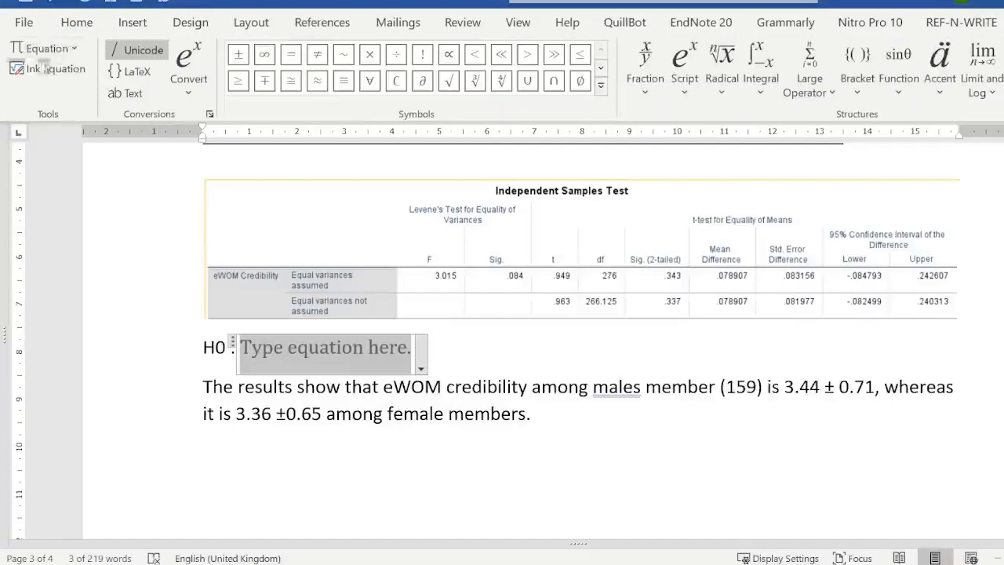
left_click(47, 69)
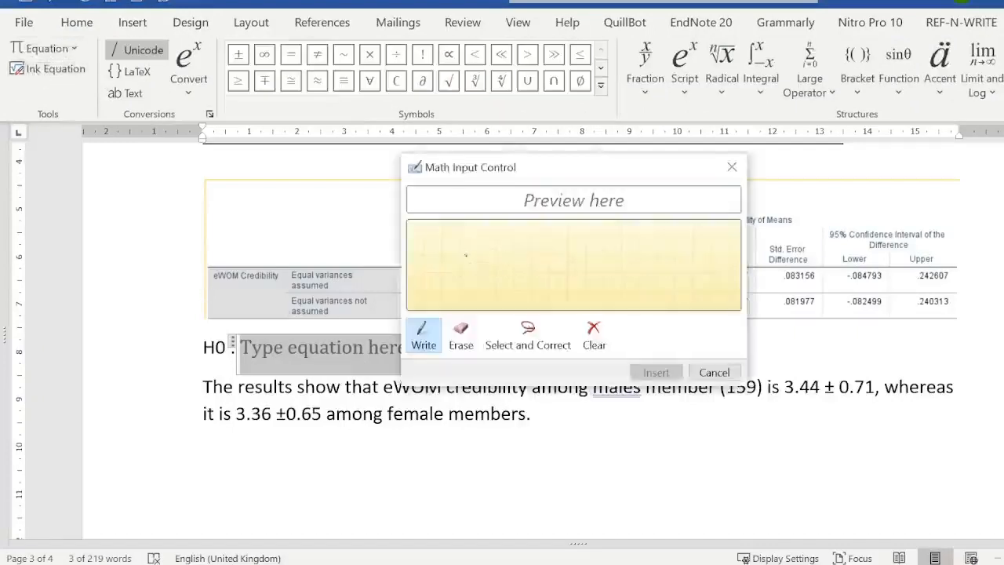
mouse_move(466, 255)
left_mouse_down()
mouse_move(491, 278)
mouse_move(467, 280)
mouse_move(518, 289)
mouse_move(609, 277)
mouse_move(582, 280)
left_mouse_up()
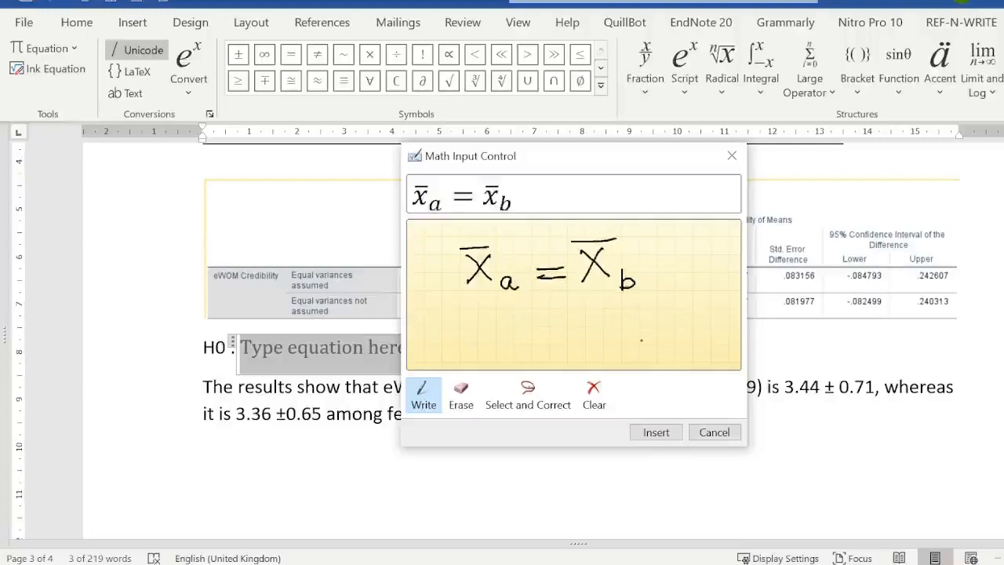
left_click(656, 432)
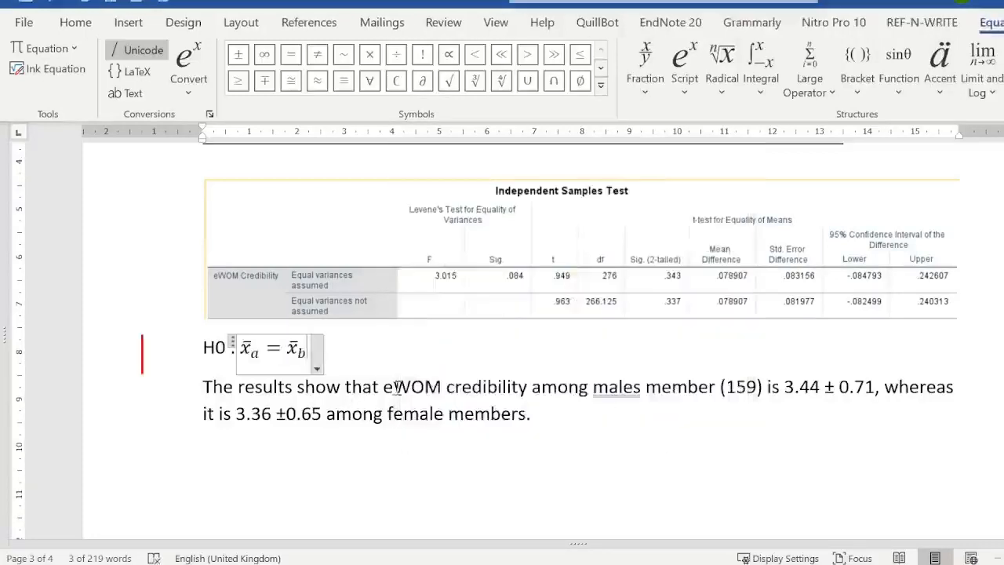
left_click(443, 357)
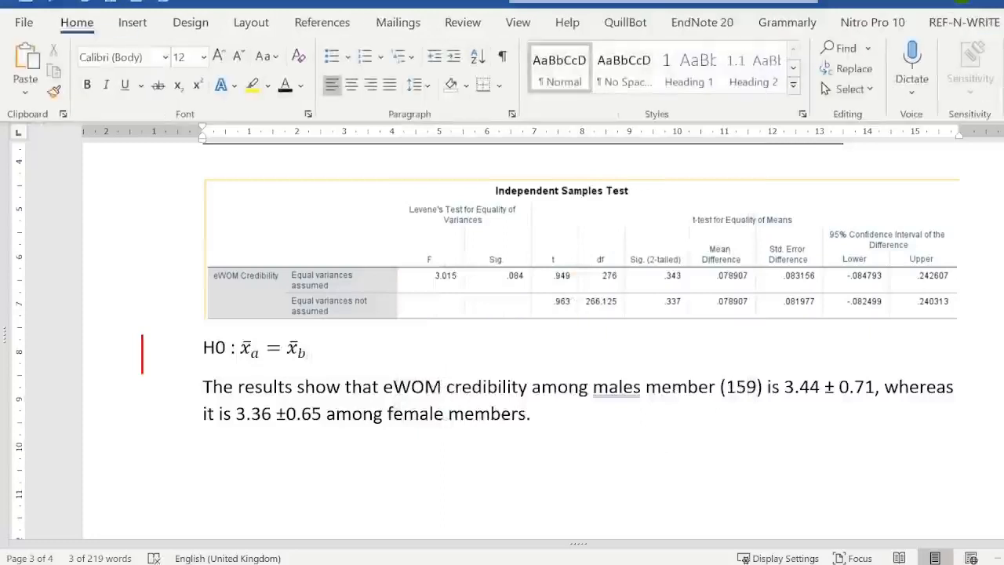
key("super+h")
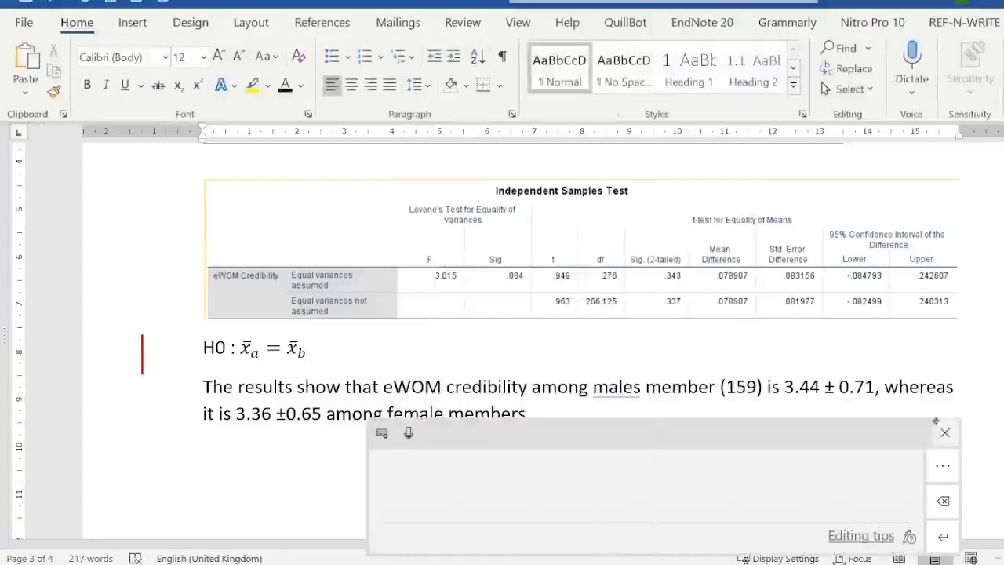
left_click(945, 433)
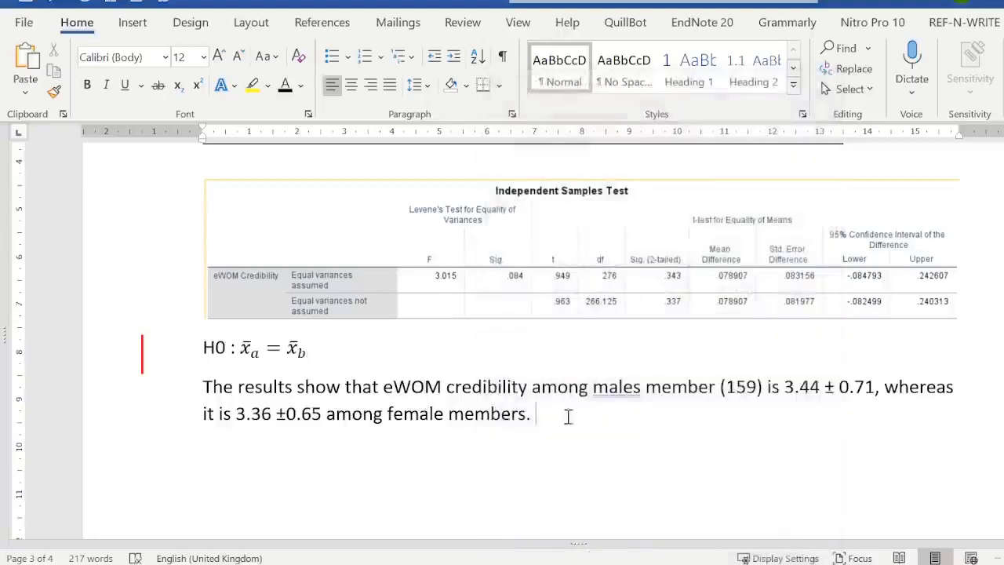
- Correct "males" to "male" in the results sentence
right_click(606, 390)
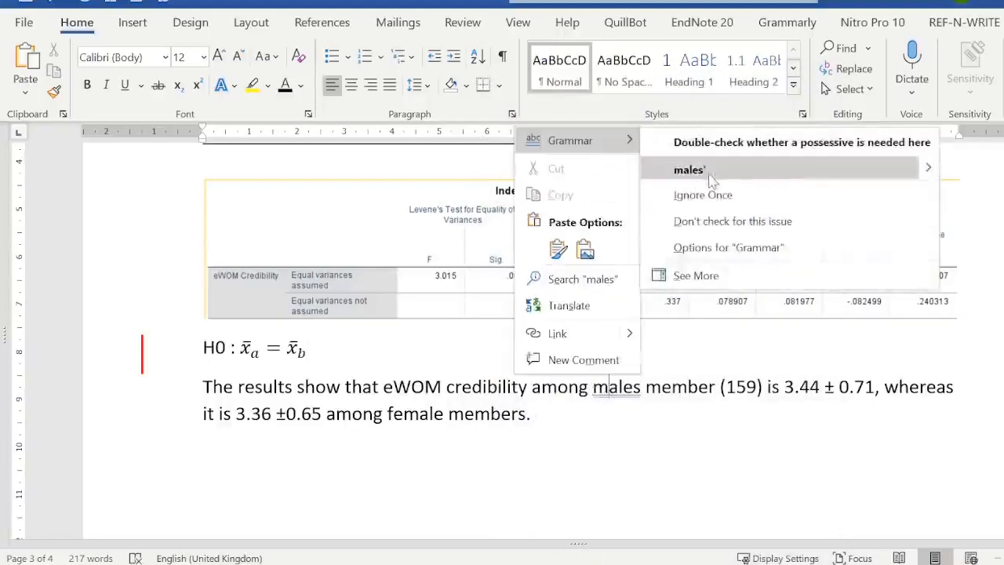
left_click(634, 397)
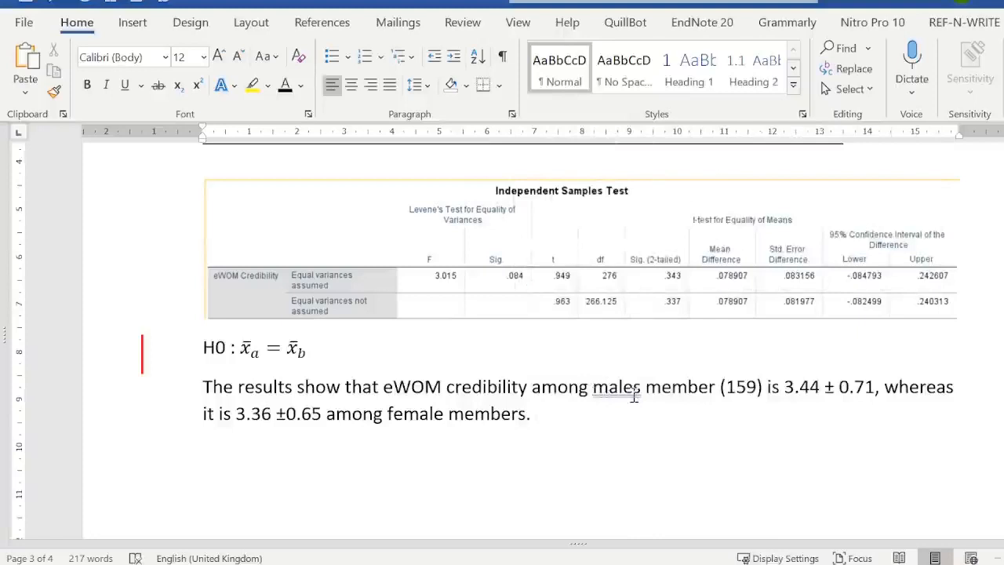
key("BackSpace")
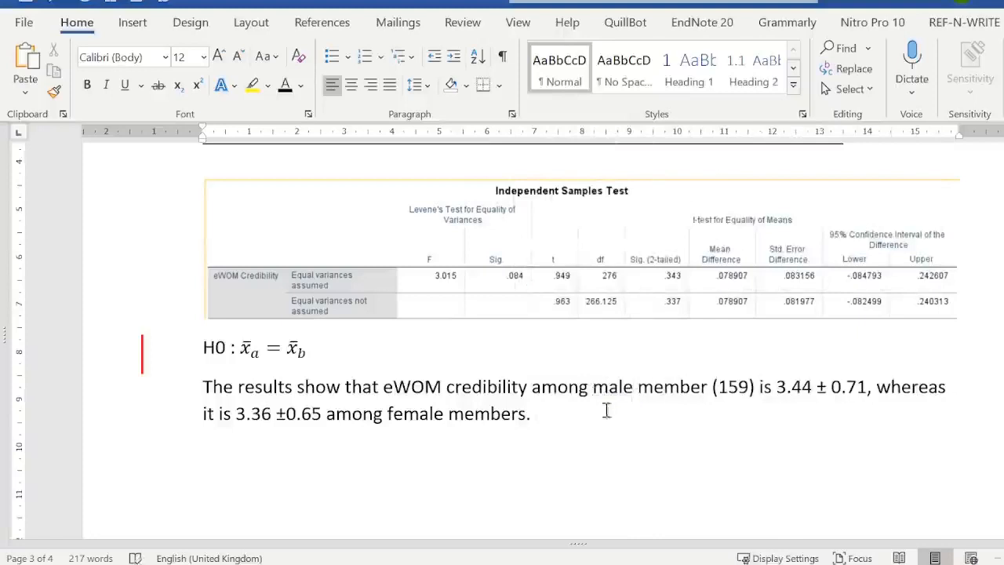
- Start a new sentence at the end of the results paragraph with "The null hypothesis that"
left_click(586, 418)
type("The ne")
key("BackSpace")
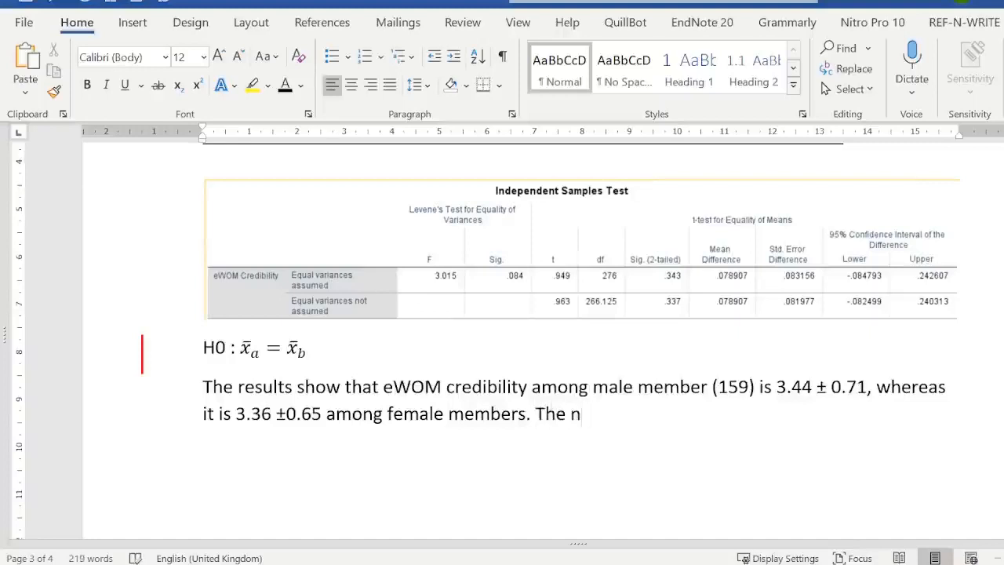
type("ull hypothesis that ")
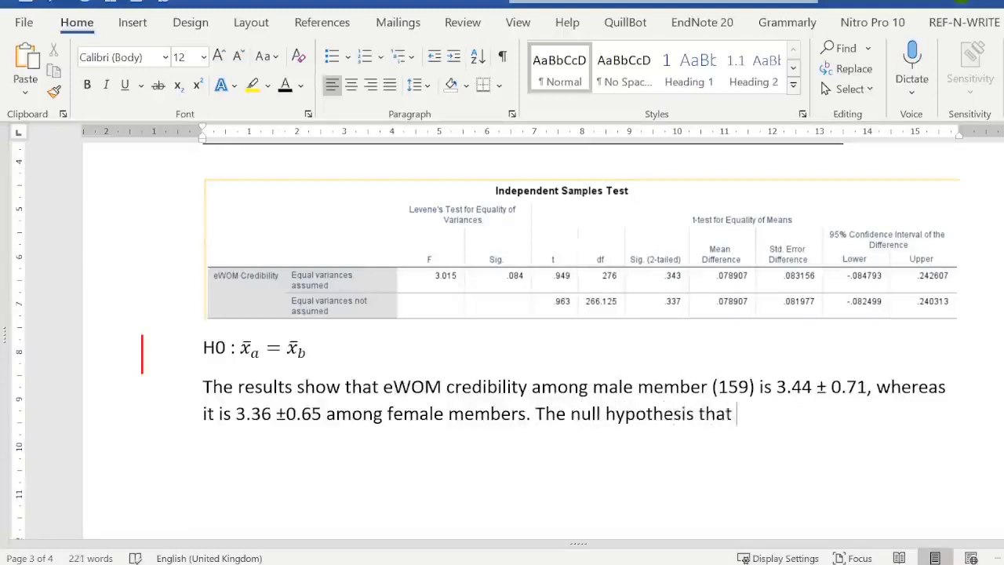
type("mean ")
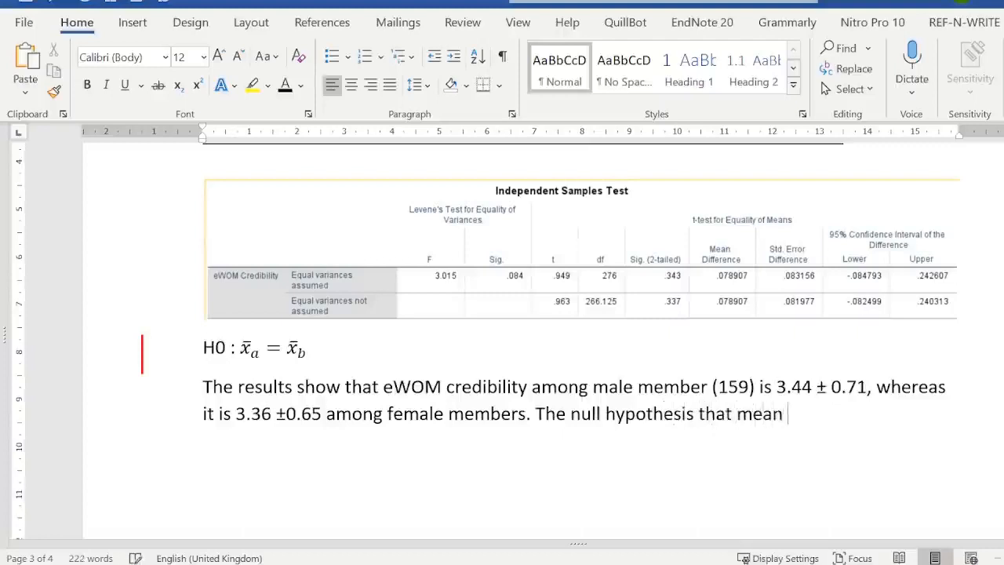
type("of male gr")
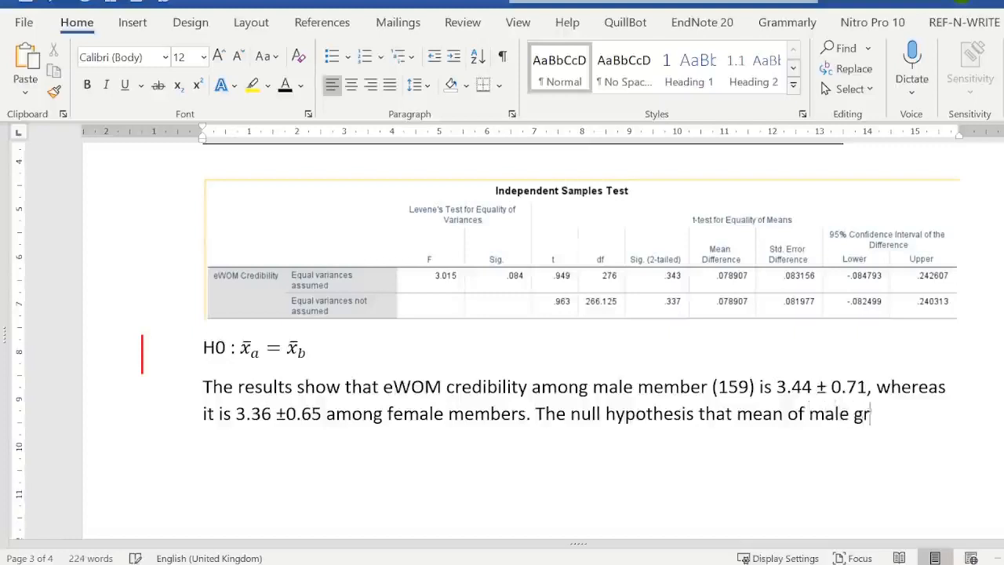
type("oup is same")
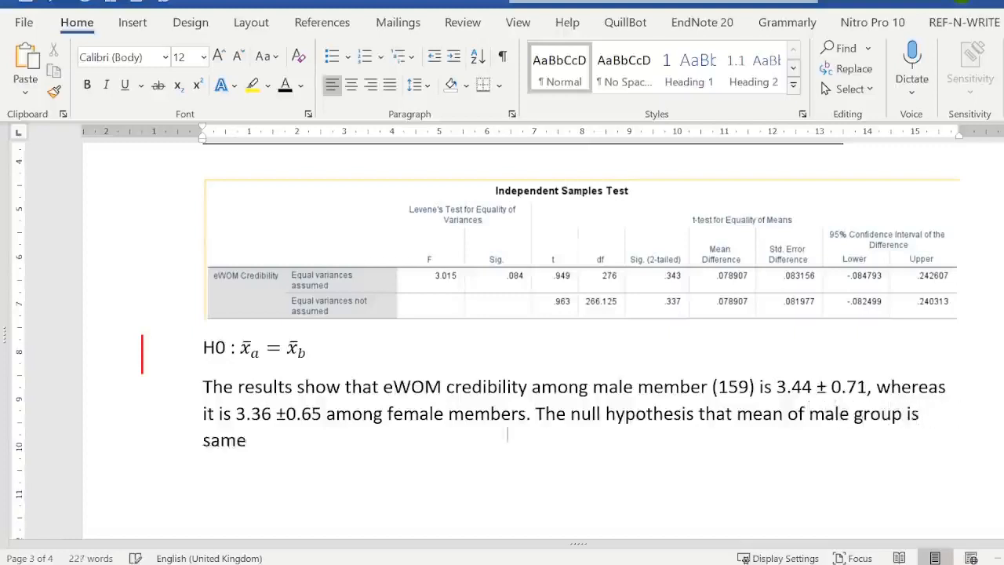
type(" as fem")
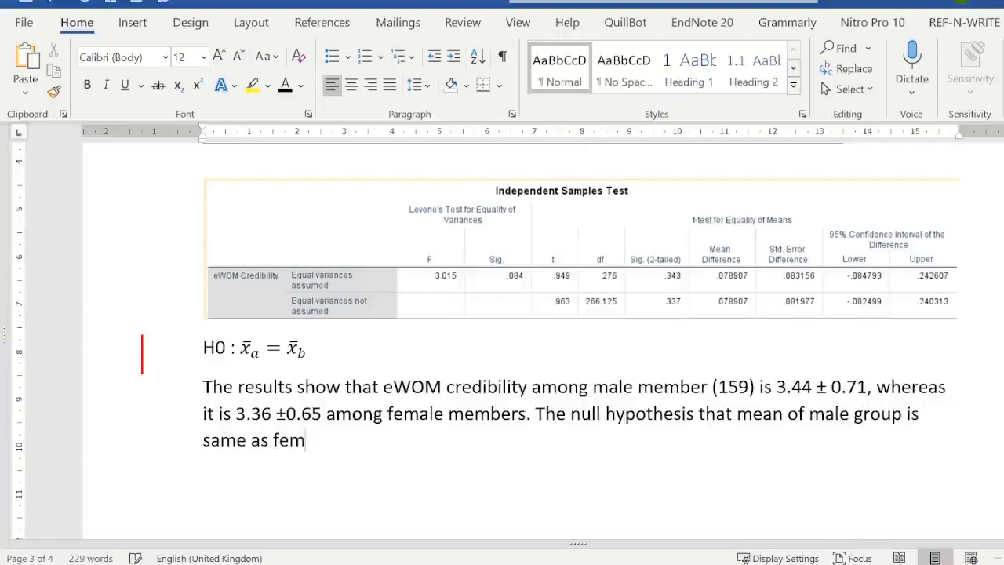
type("ale group")
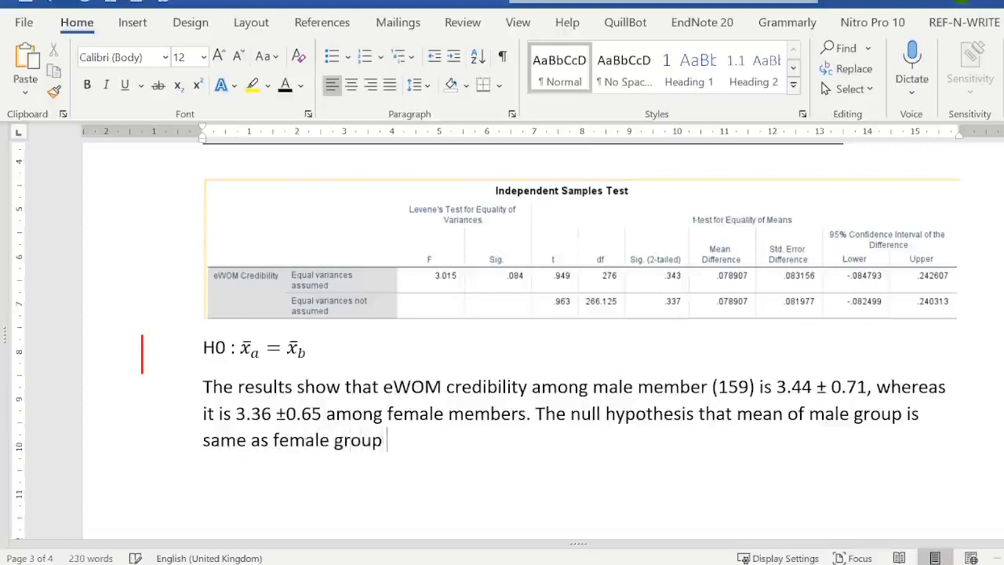
type(" is retao")
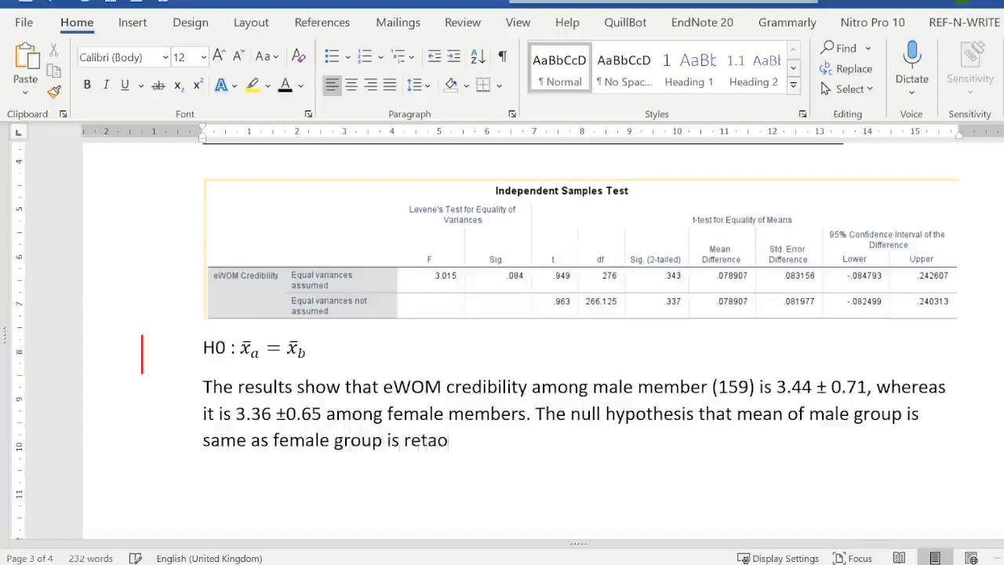
- State the decision on the null hypothesis by adding "is retained" to the sentence
key("BackSpace")
type("ined")
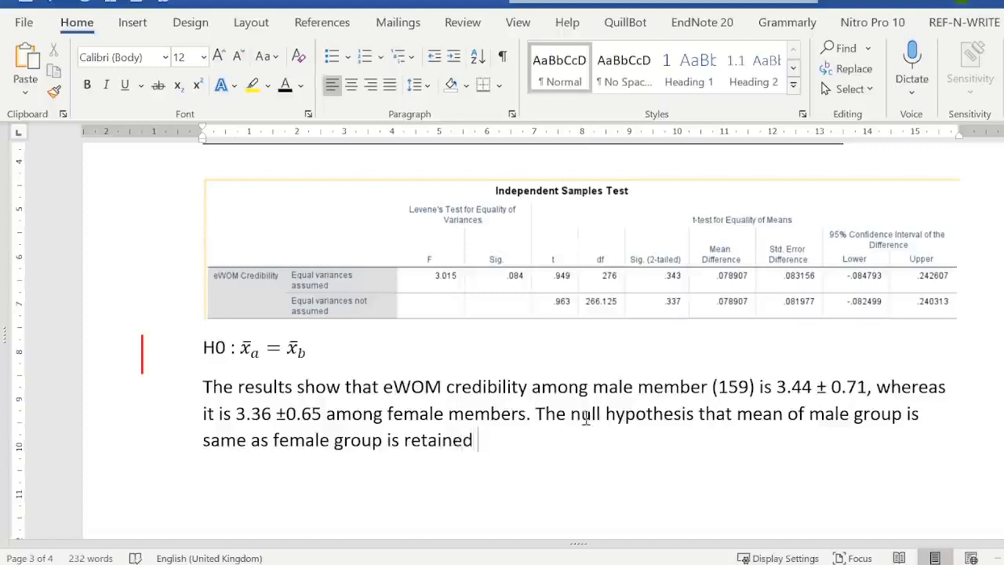
- Open a parenthesis after "retained" and enter the rounded confidence interval from the equal variances assumed row as "(CI [-.085, .243]"
type("(CI ")
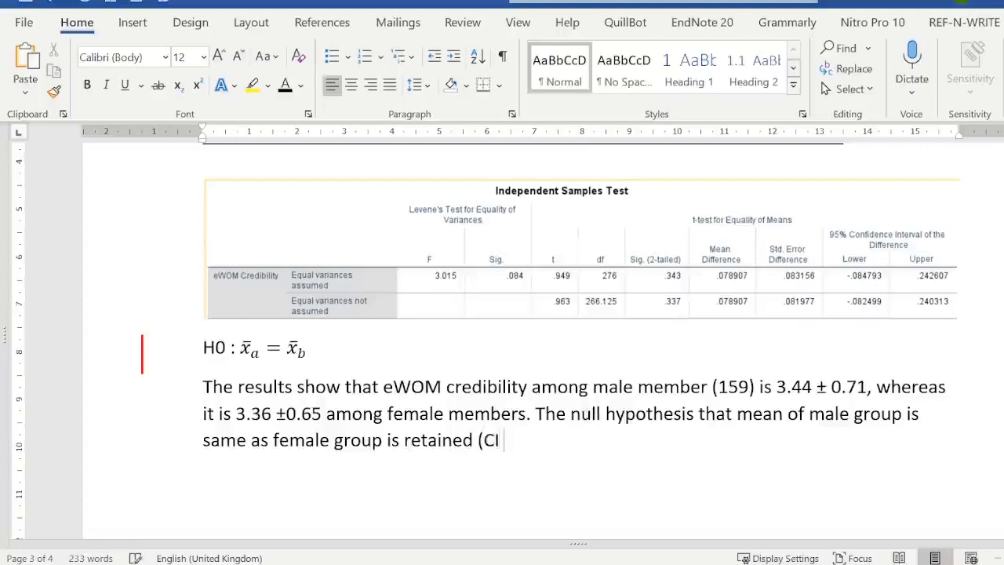
type("[")
scroll(521, 426, "down", 3)
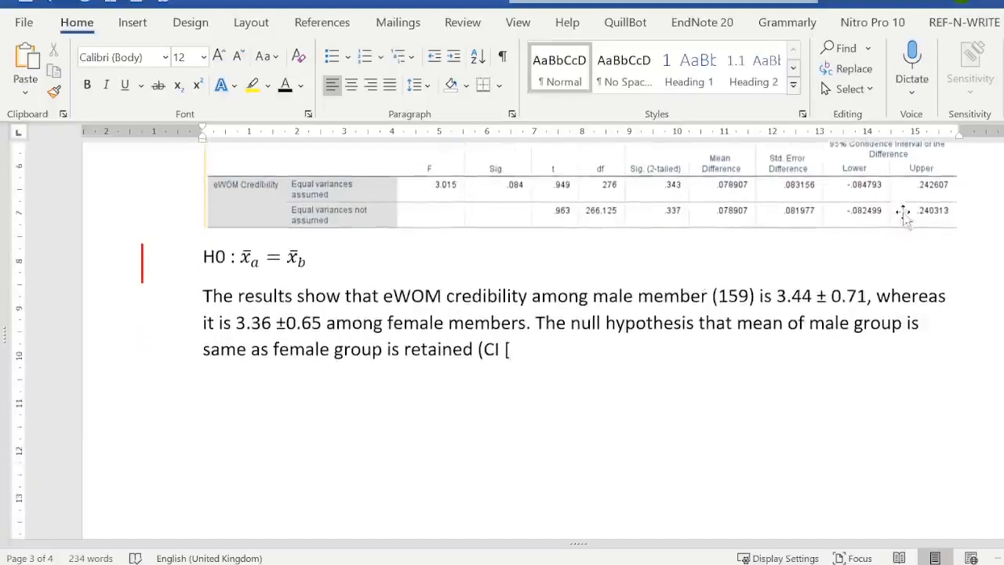
type("-.")
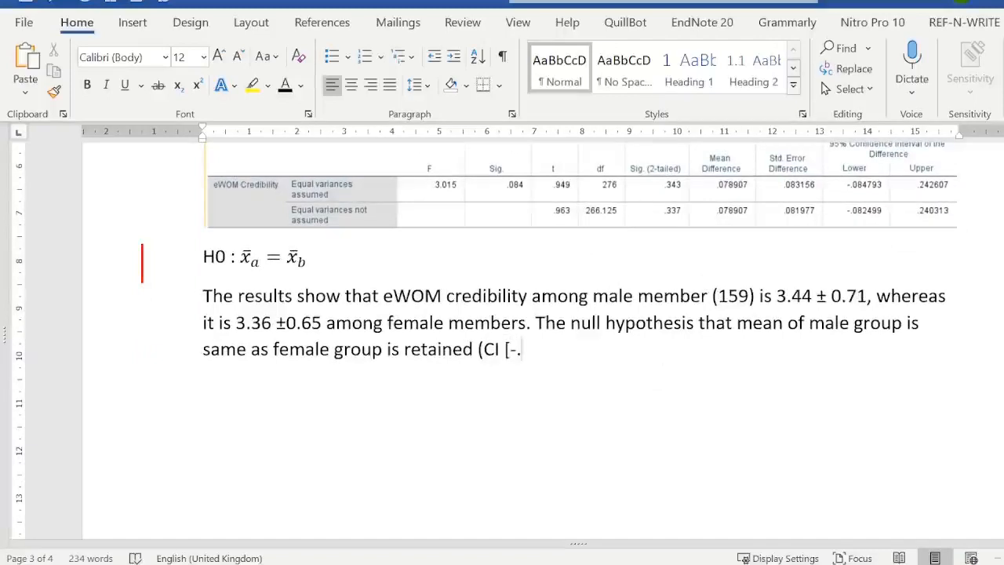
type("085")
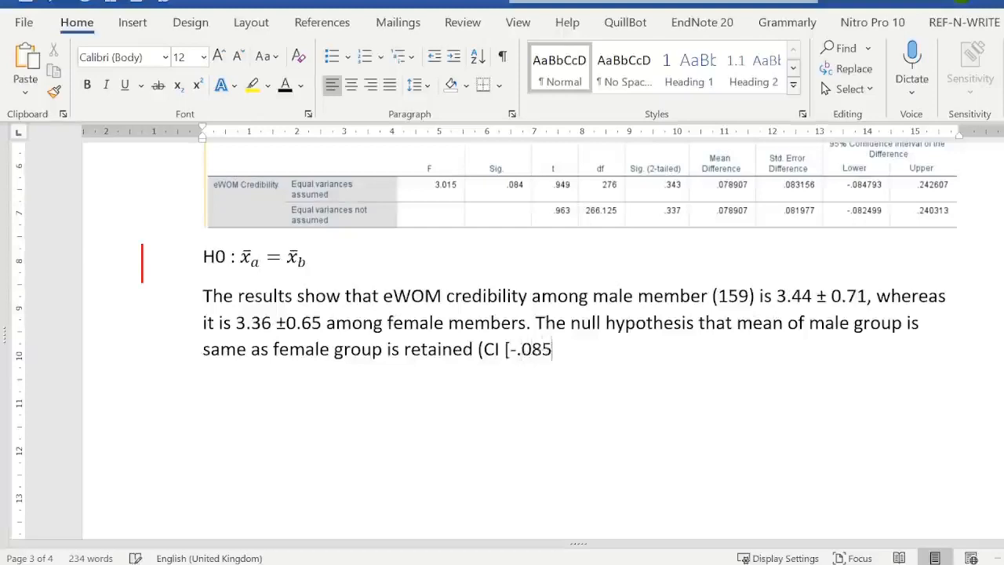
type(", .")
type("243")
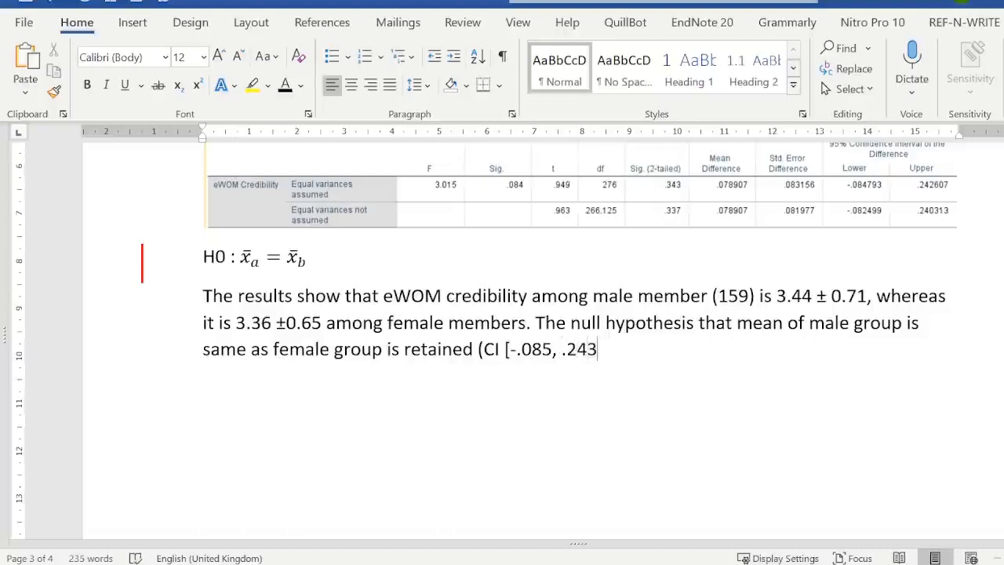
type("], t(")
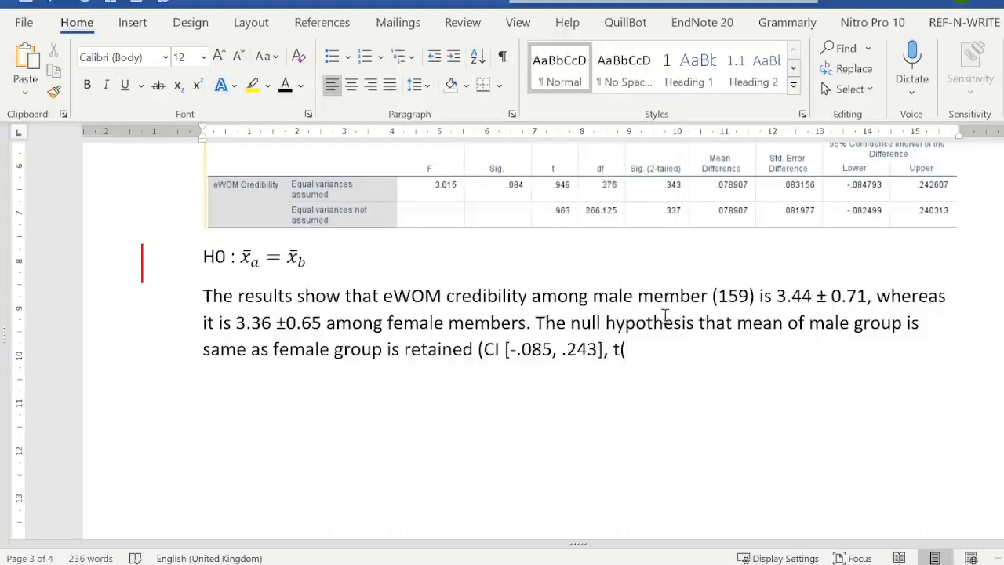
- Continue the parenthesis after the confidence interval with the t statistic from the equal variances assumed row, ", t(276) = 0.949"
type("276)")
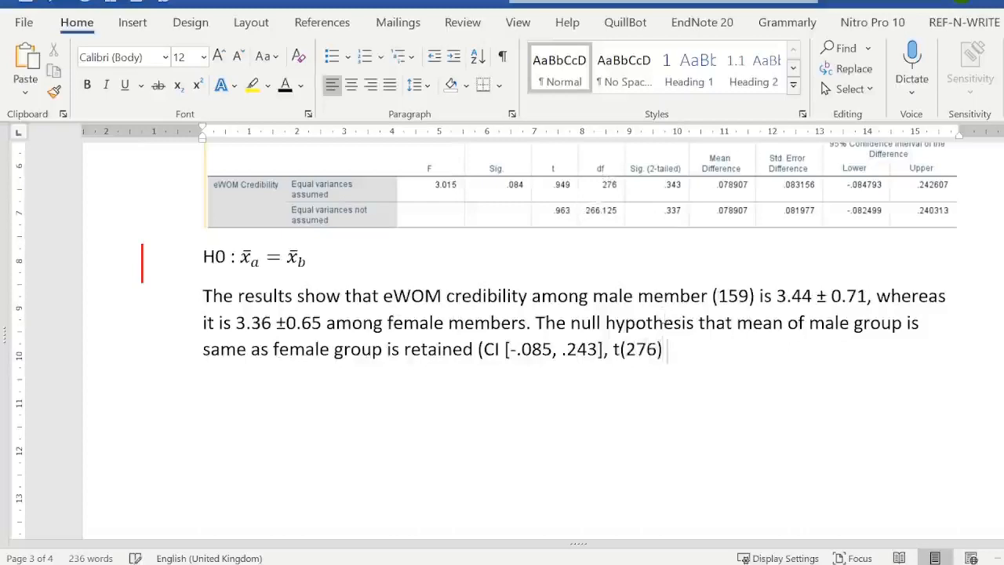
type(" =")
type("0.94")
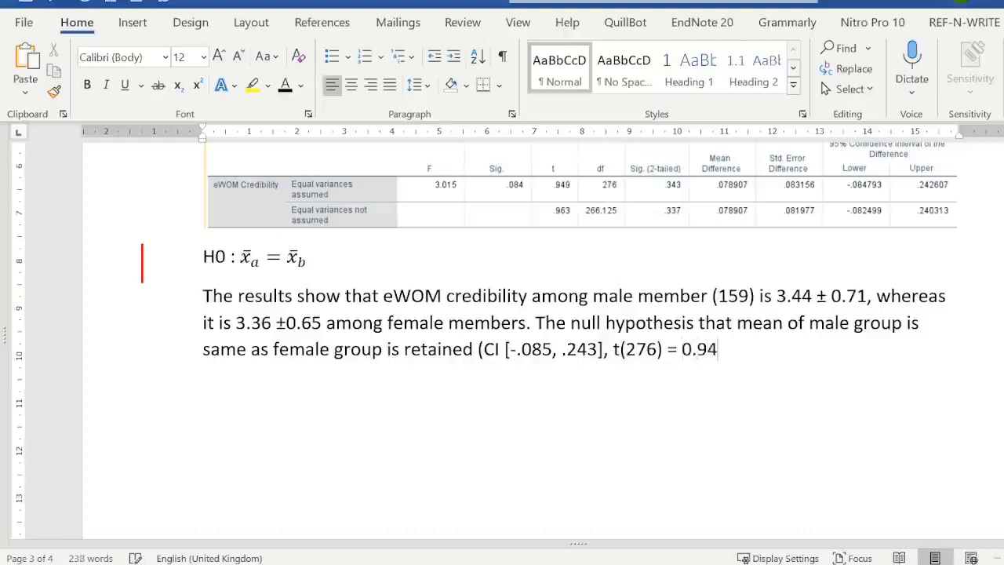
type("8")
key("BackSpace")
type("9")
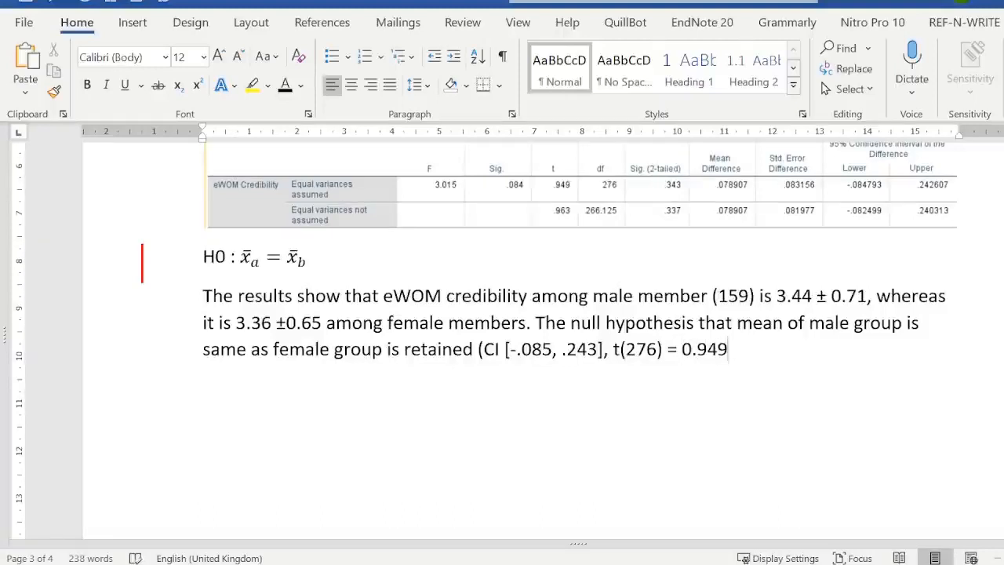
type(", p")
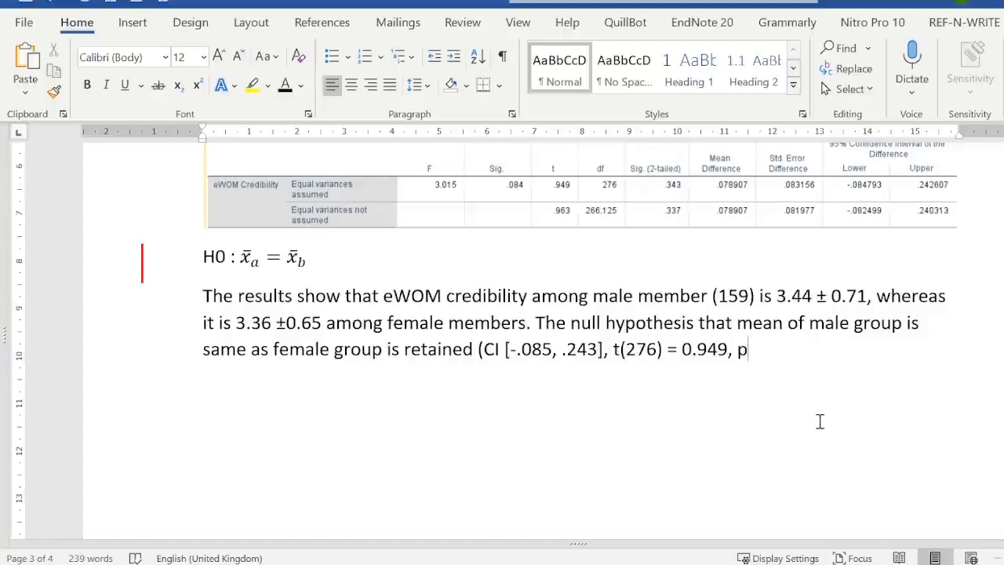
- Complete the parenthesis with the significance level ", p > 0.05)" and end the sentence with a period
type("> 0.0")
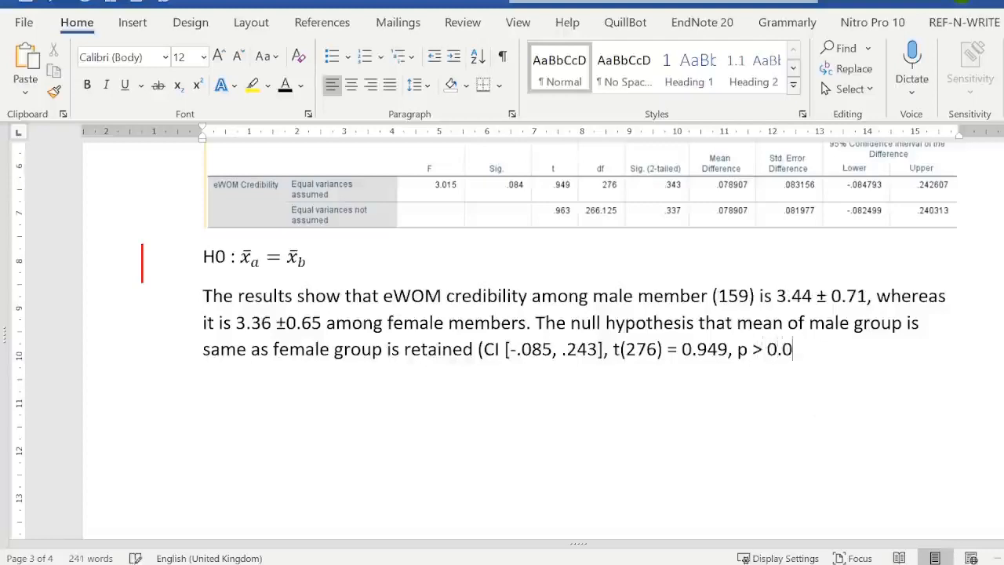
type("5)")
left_click(477, 352)
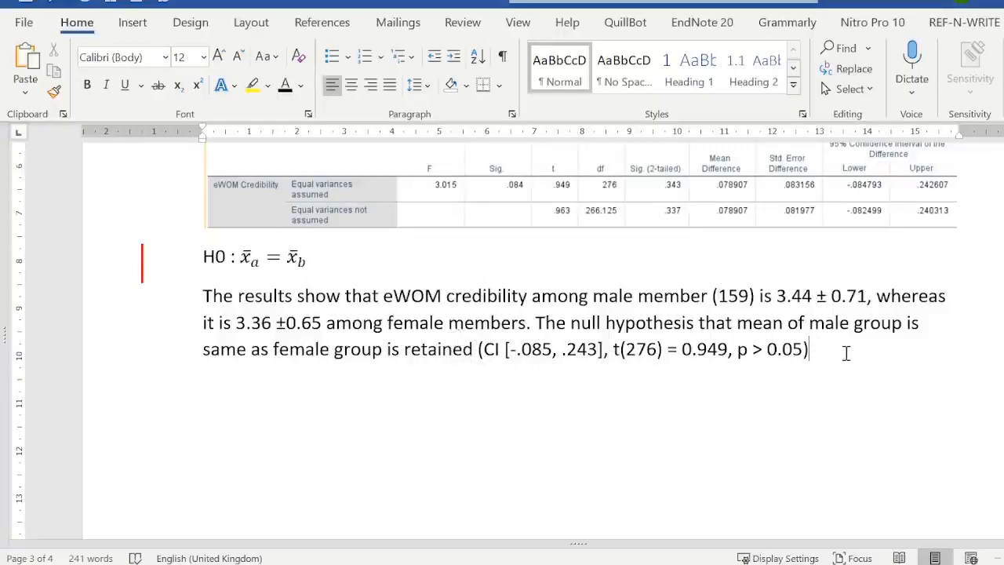
type(".")
- Insert "statistically significantly" before "same as female group" in the null hypothesis sentence
left_click(204, 350)
type("stati")
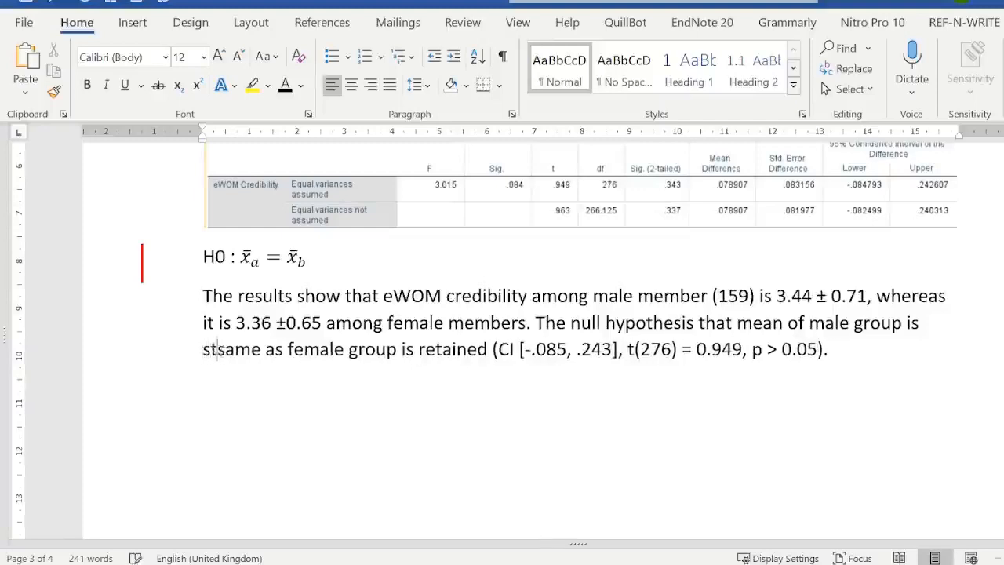
type("stically")
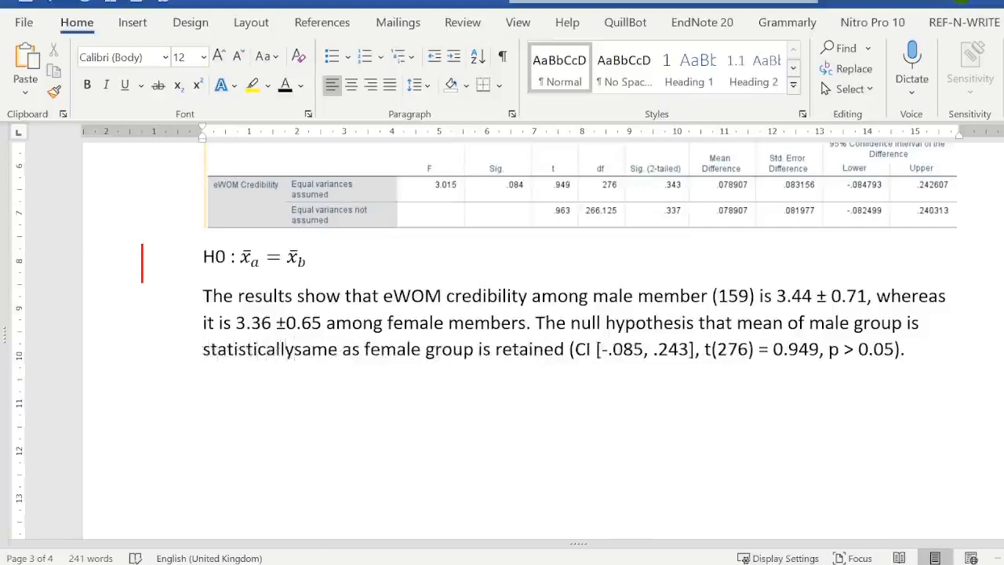
type(" si")
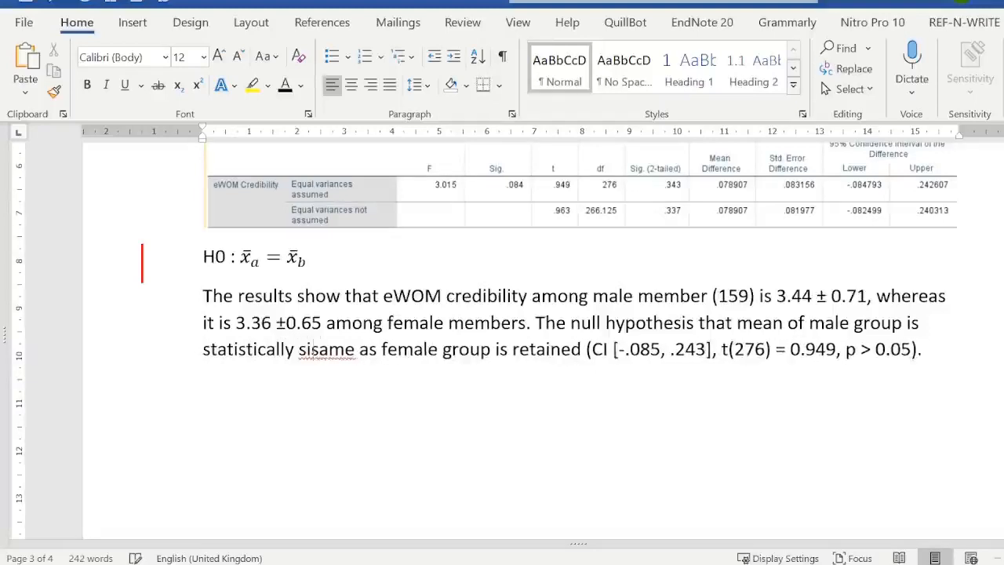
type("g")
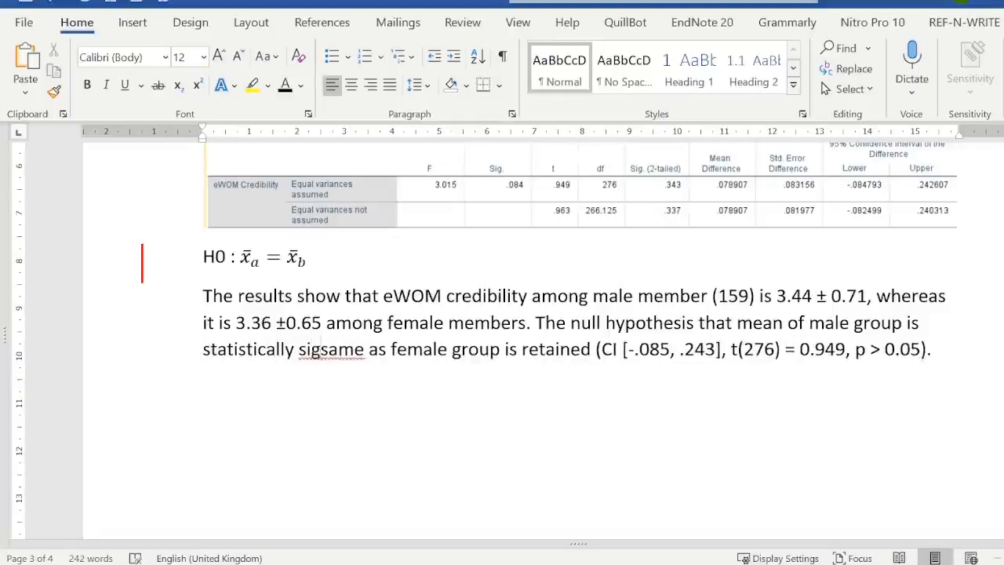
type("nificantly")
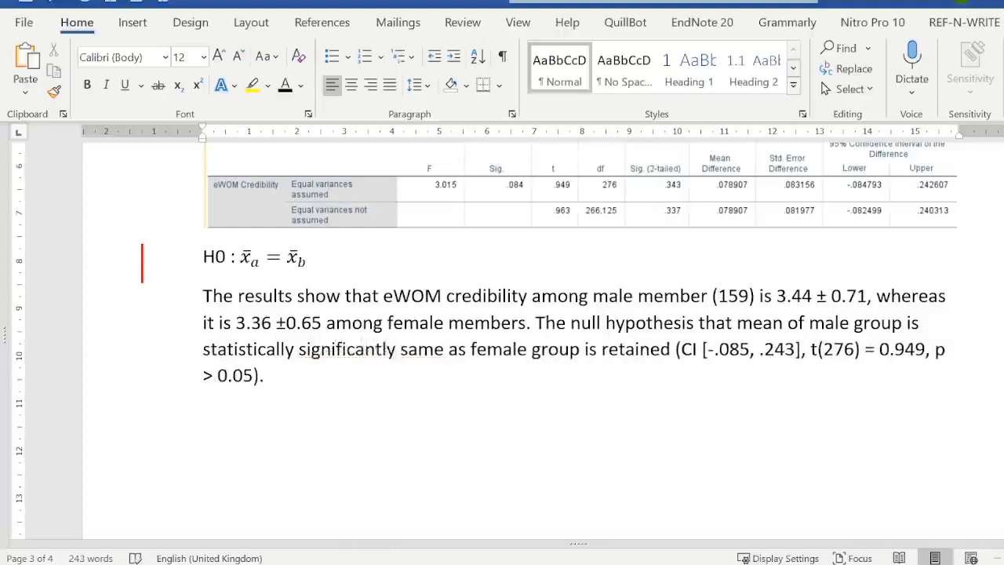
left_click(268, 376)
- Add blank space below the "Independent Sample t-test" heading and enter the line "Uses:" above the Group Statistics table
scroll(503, 326, "up", 3)
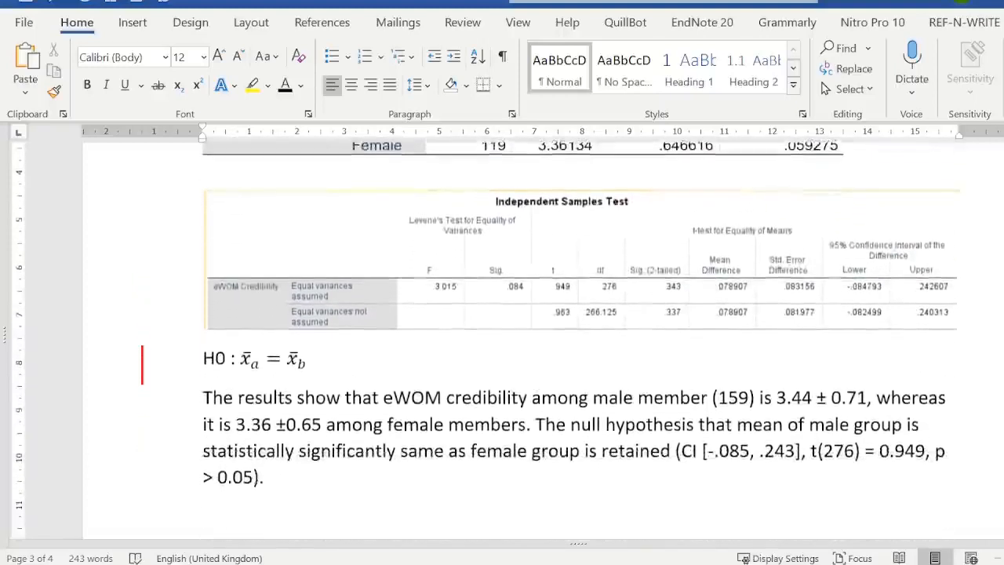
scroll(502, 337, "up", 3)
scroll(502, 337, "up", 1)
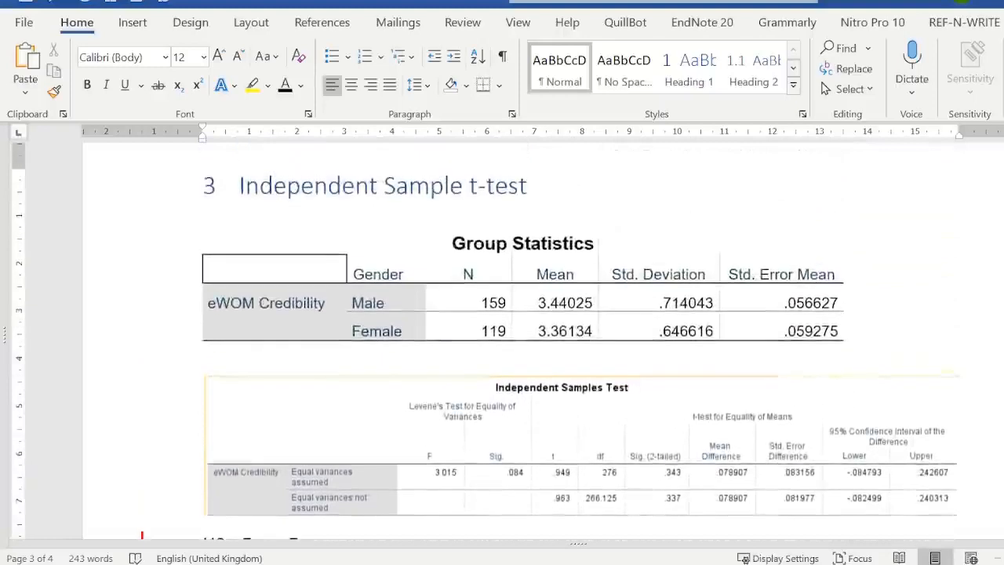
left_click(533, 190)
key("Return")
key("Return")
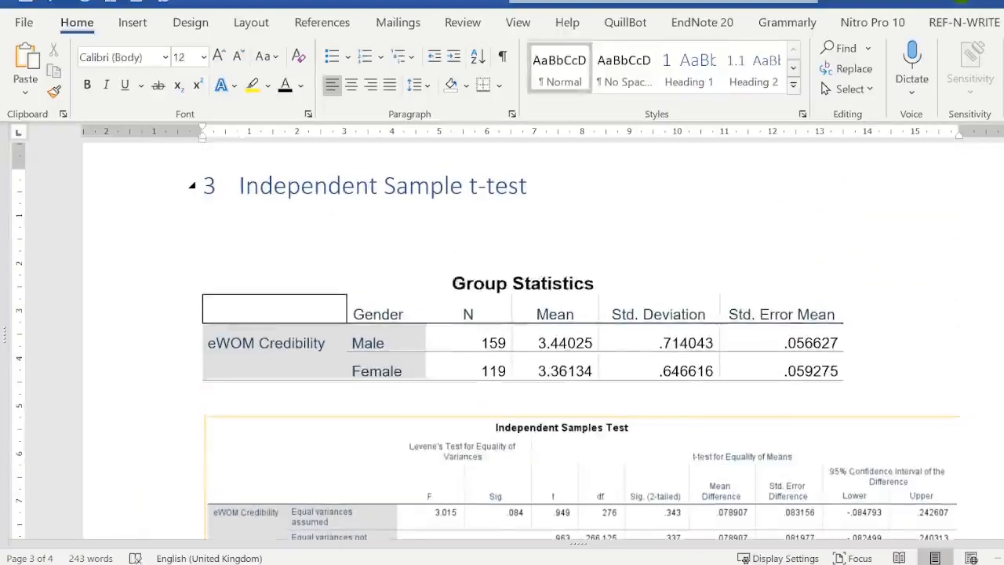
type("U")
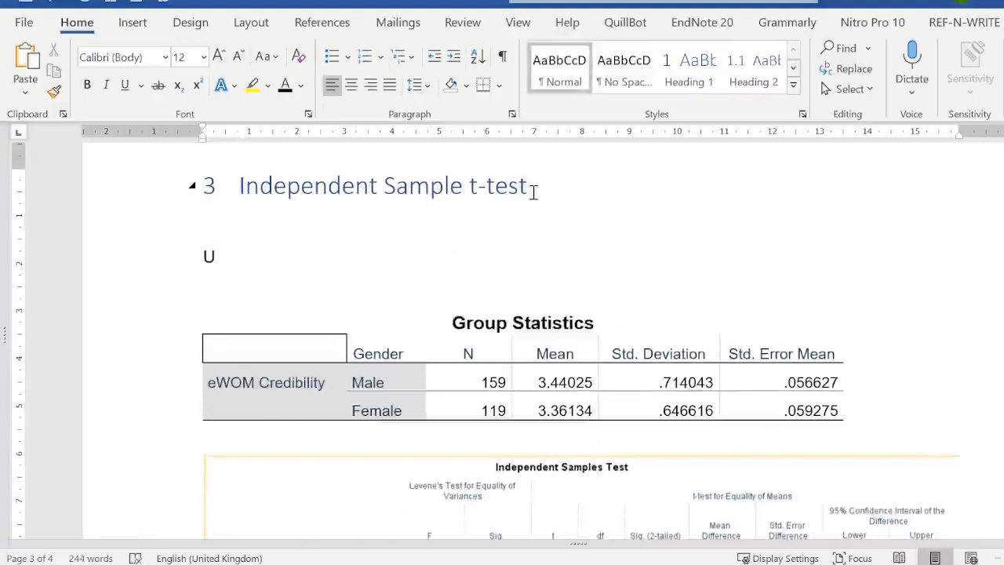
type("ses:")
key("Return")
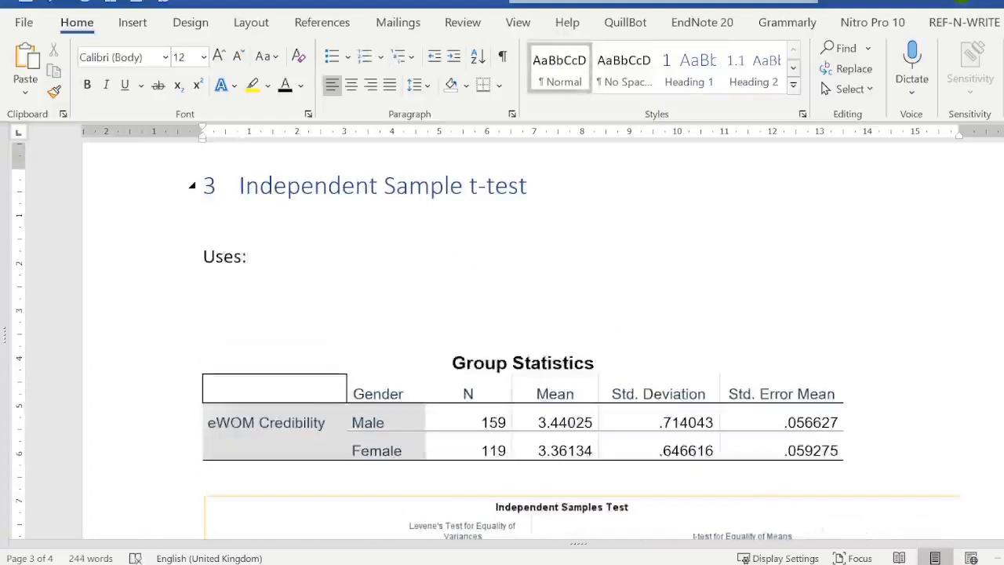
- Add a bullet point under "Uses:" reading "Compare mean of two independent group"
left_click(331, 65)
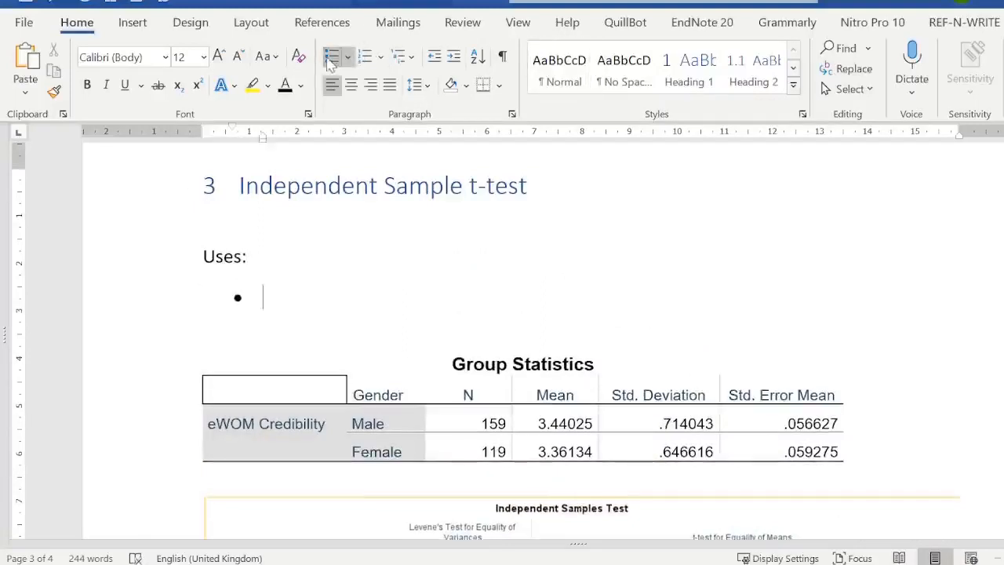
type("compair ")
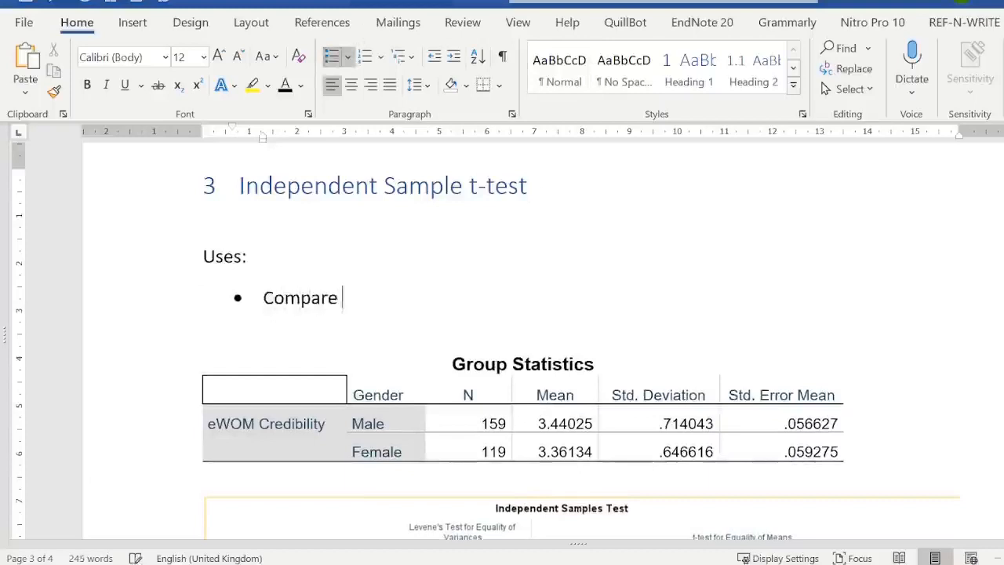
type("mean of ")
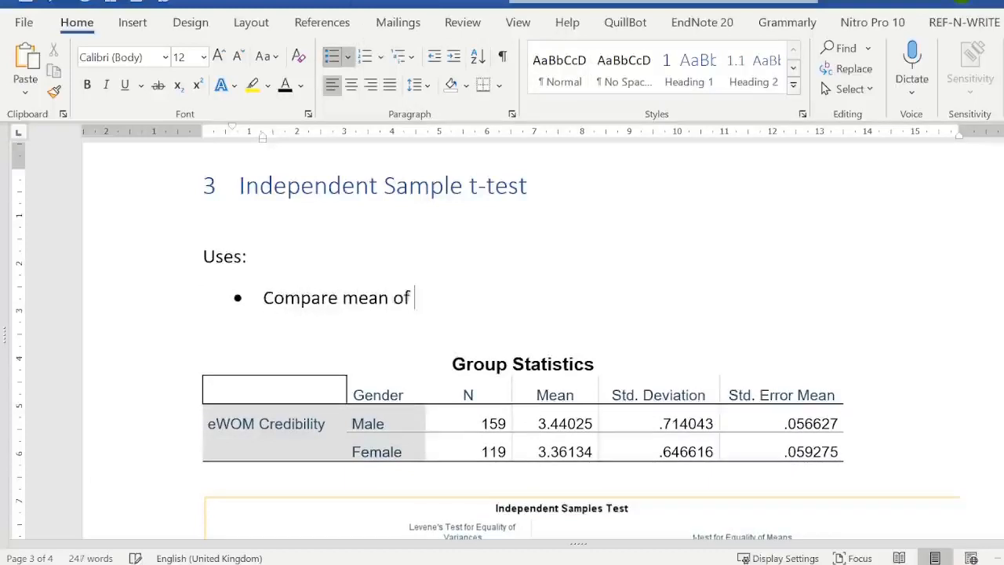
type("two ind")
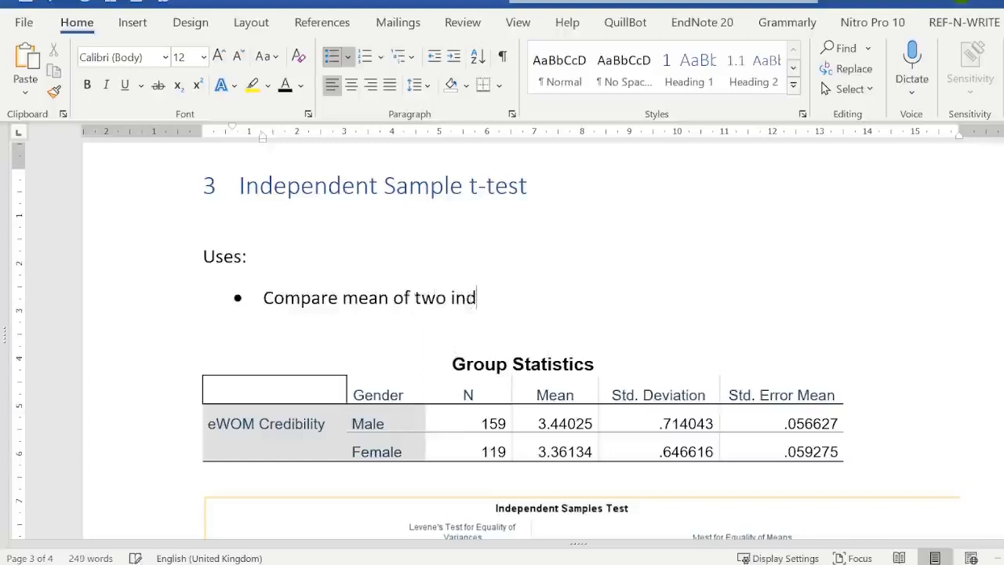
type("ependent group")
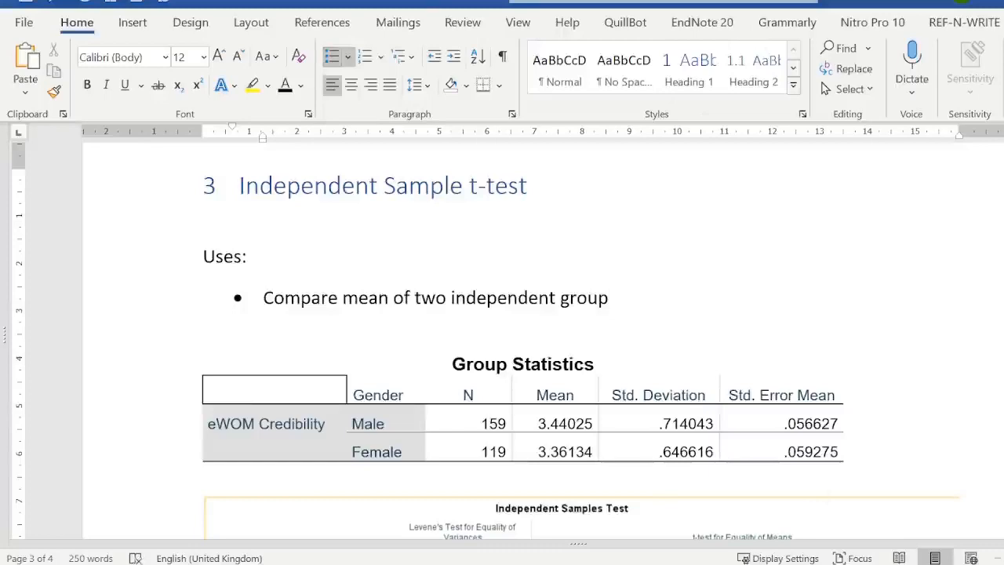
scroll(502, 345, "down", 5)
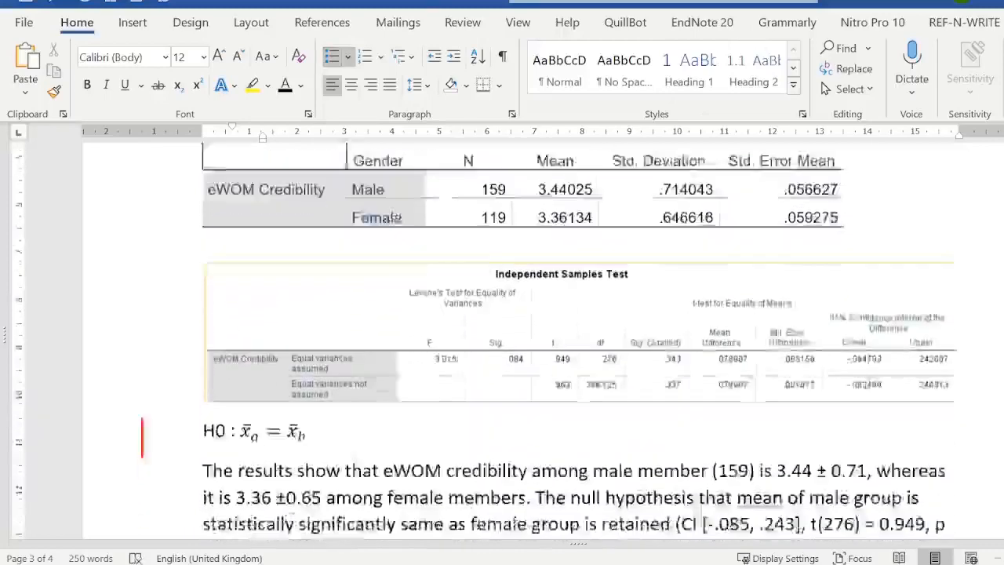